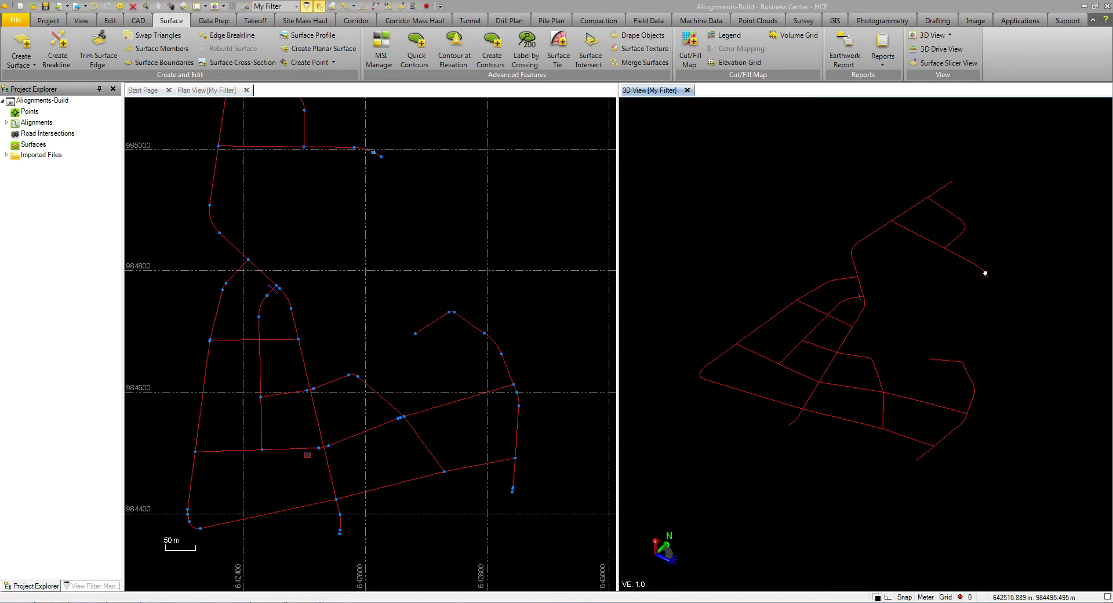
Zoom the plan view onto the south-central crossing of the two alignments.
click(352, 434)
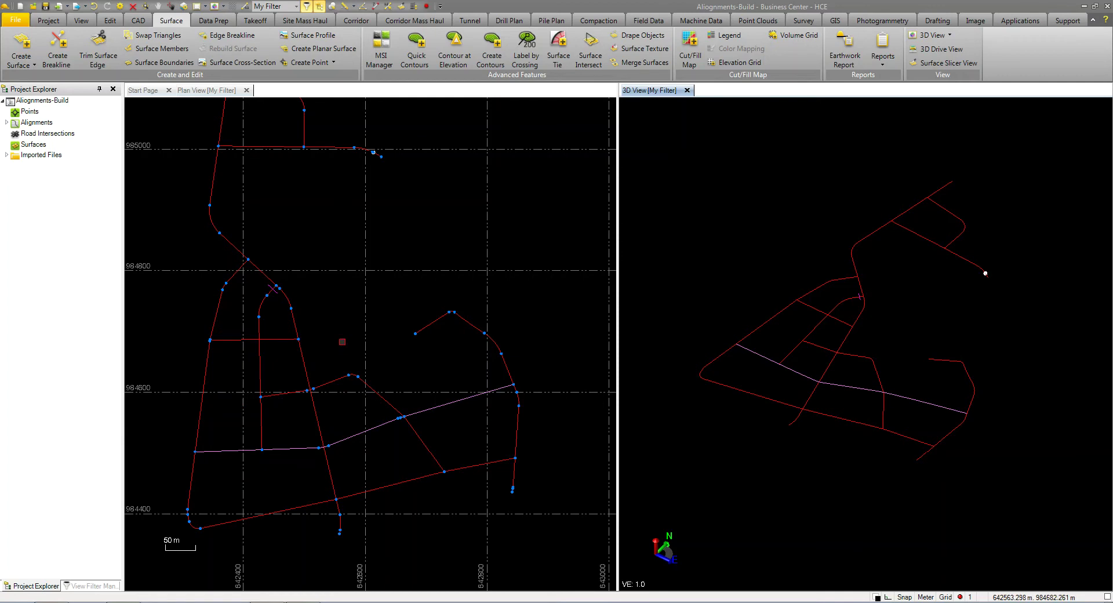
key(Escape)
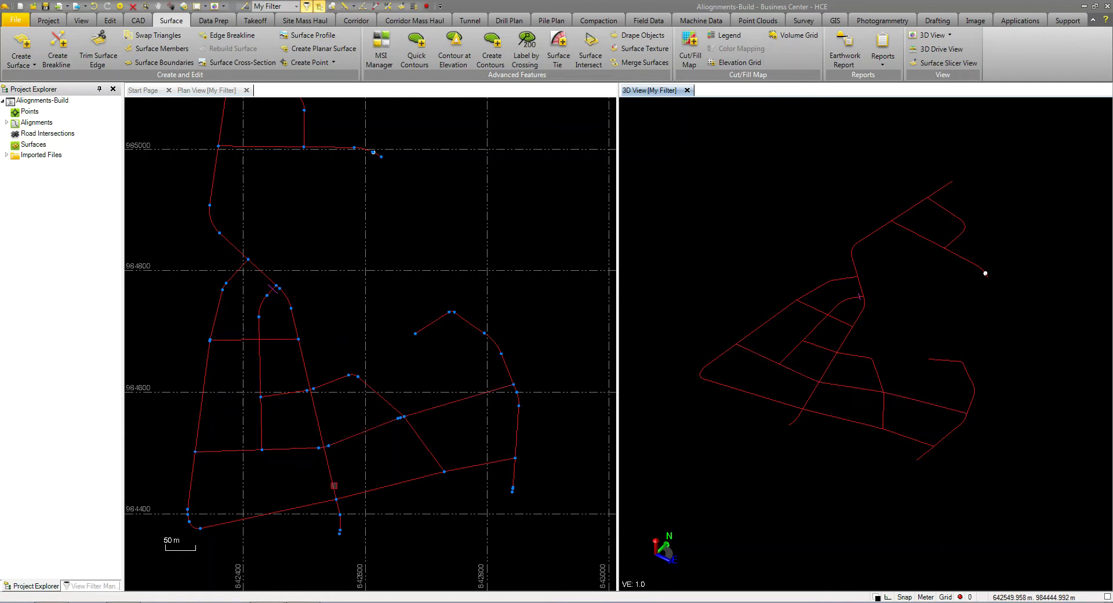
scroll(295, 474, up, 3)
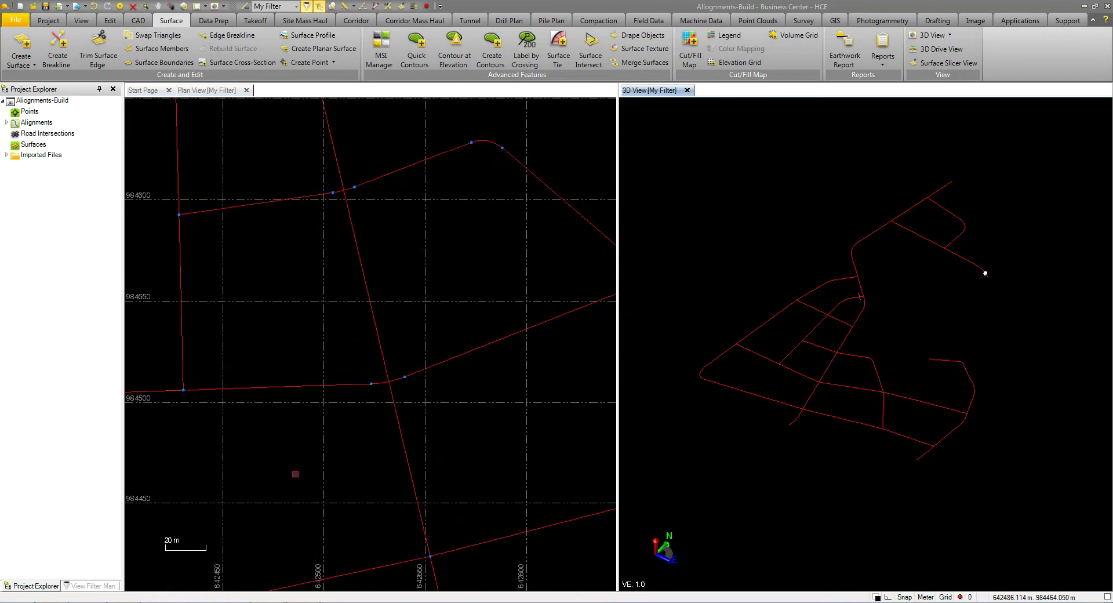
scroll(423, 367, up, 2)
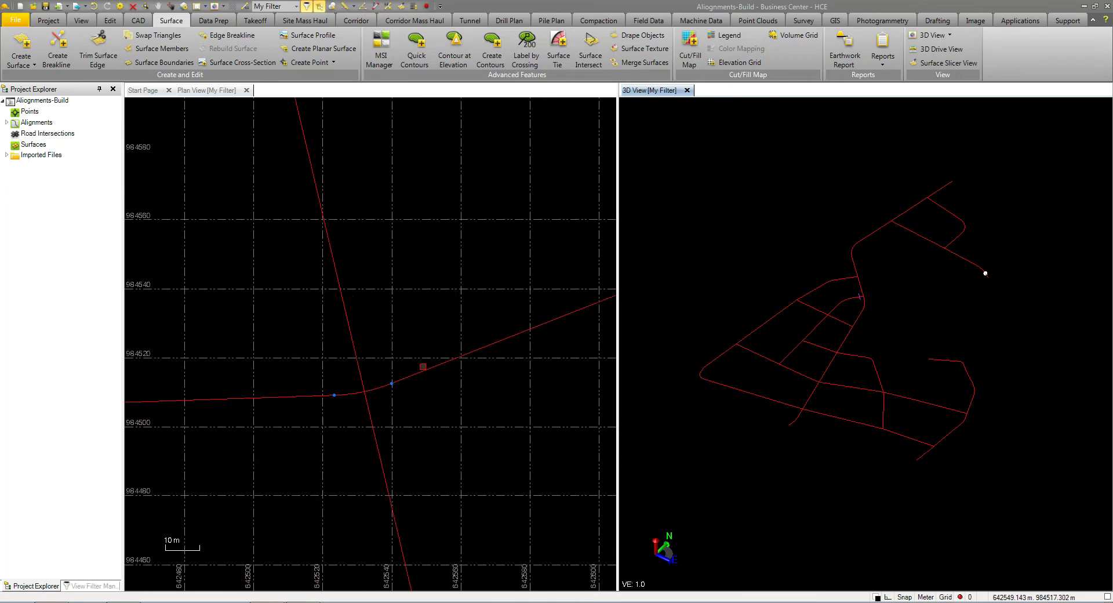
scroll(394, 366, down, 2)
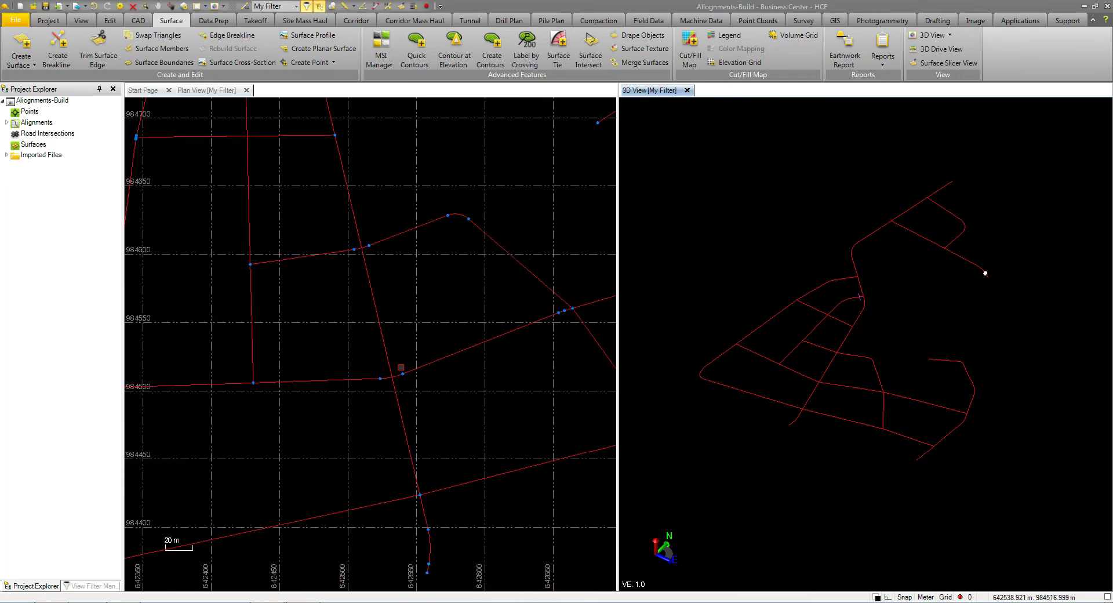
scroll(416, 384, up, 3)
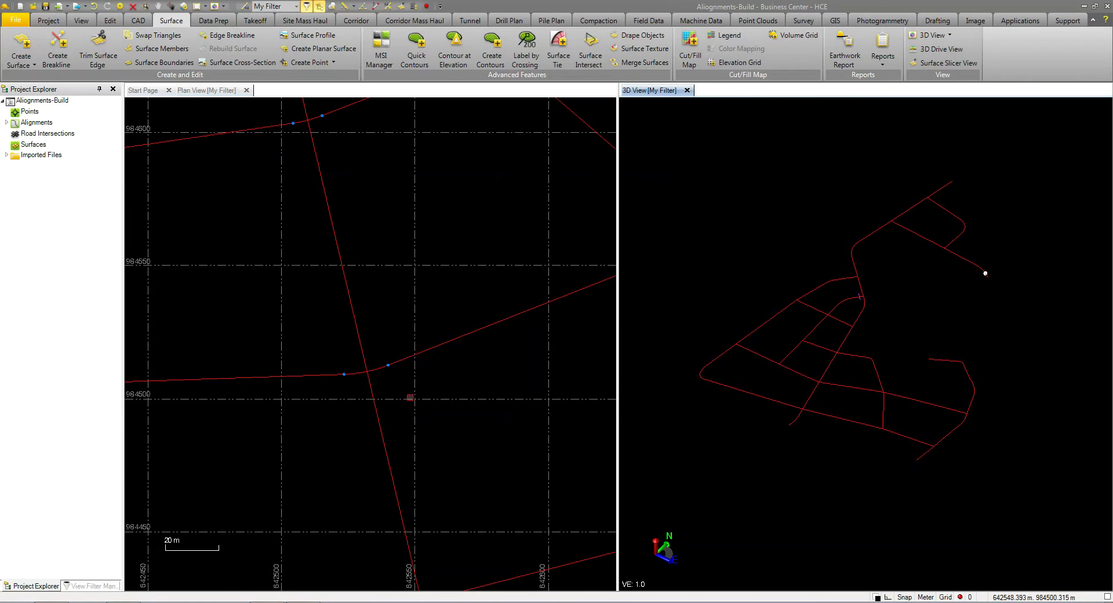
Create a roundabout intersection named Round Center from the two crossing alignments.
drag(401, 396, 347, 358)
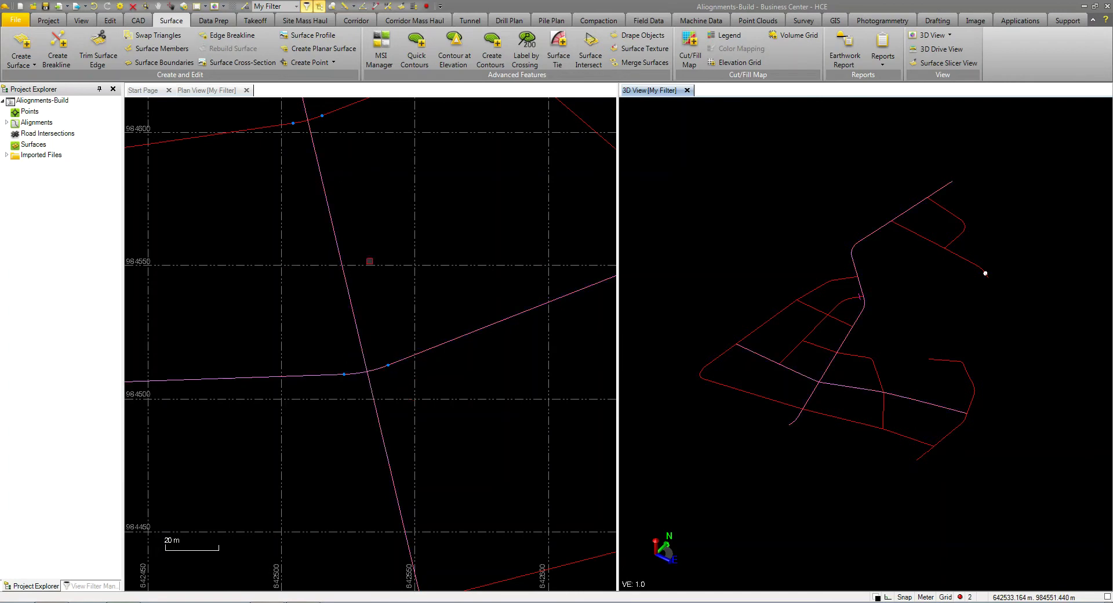
right_click(369, 255)
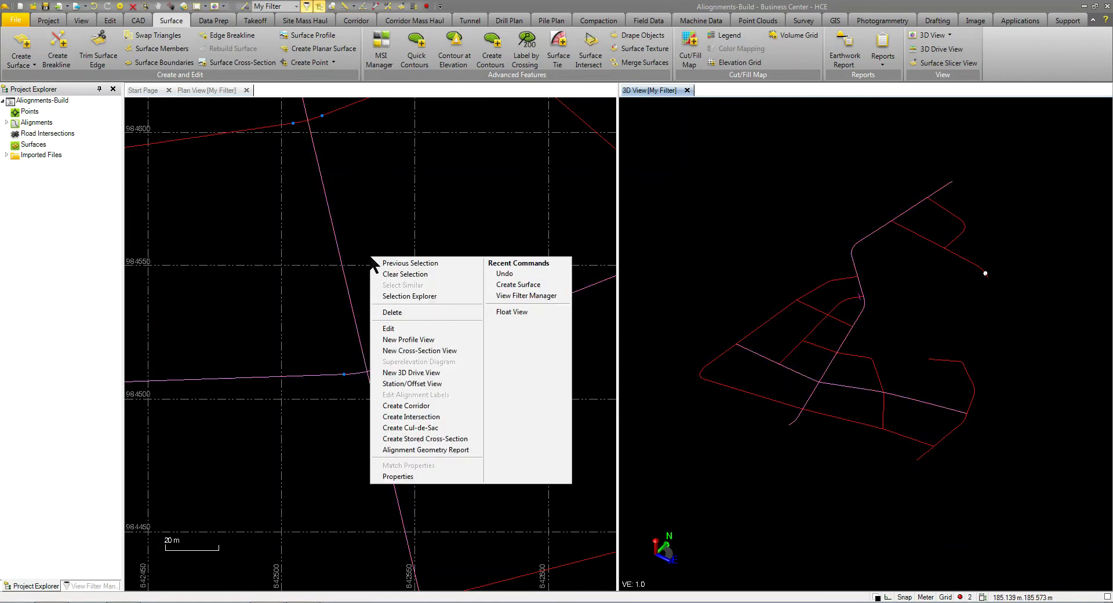
click(399, 421)
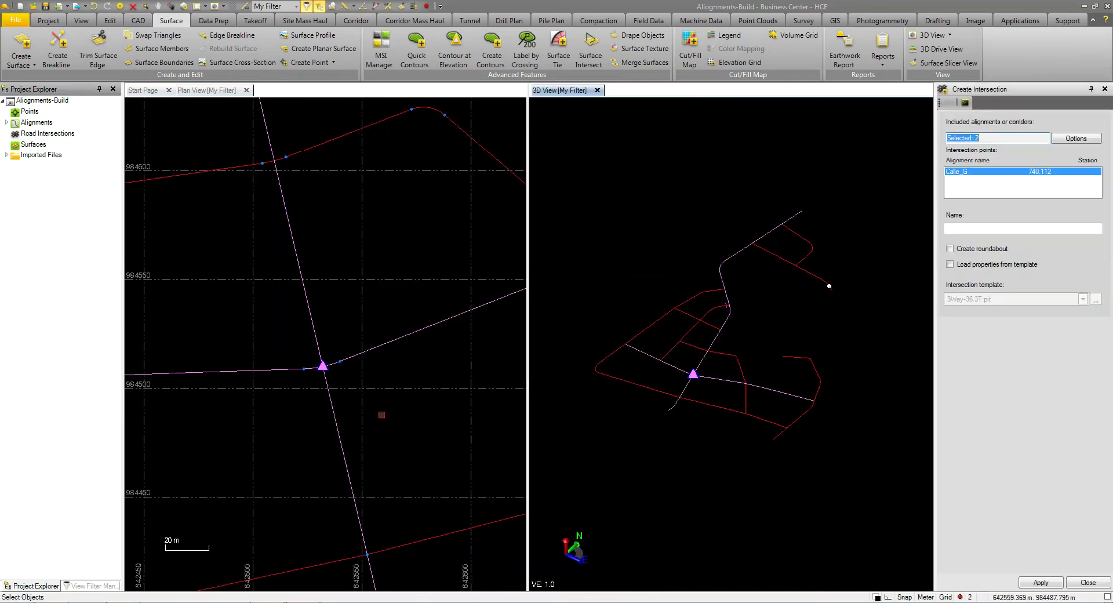
click(979, 227)
text(Round Center)
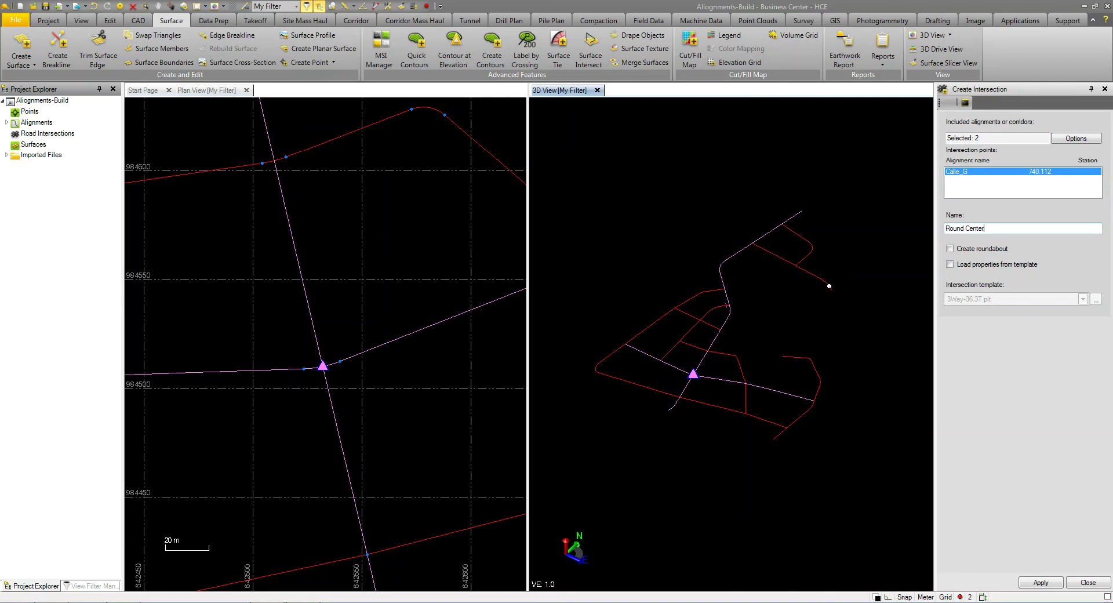
click(951, 249)
click(1041, 583)
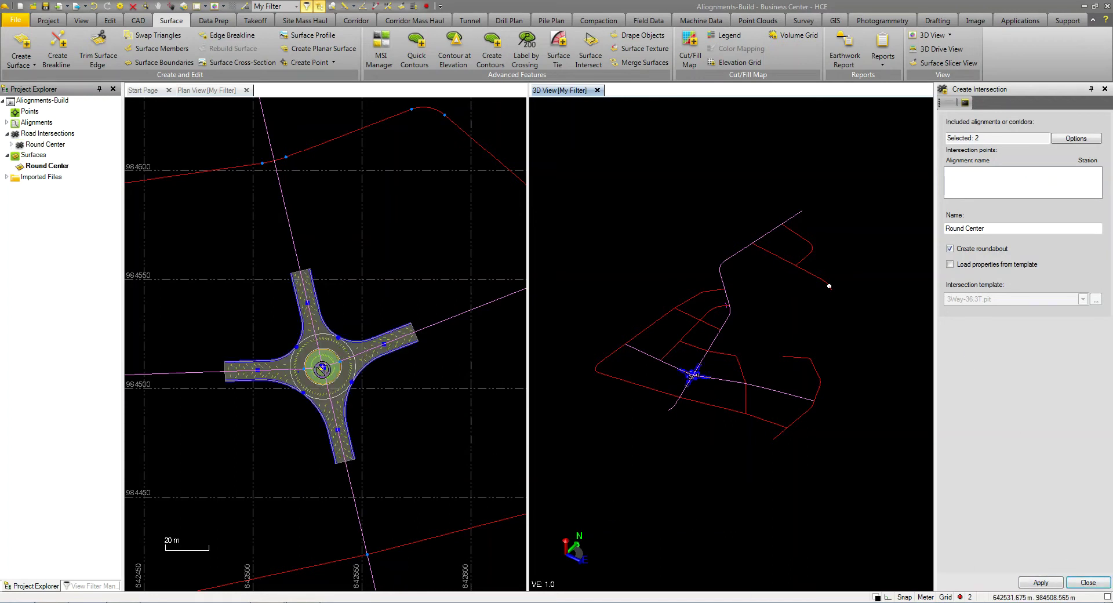
Zoom and orbit the 3D view to inspect the new Round Center roundabout.
scroll(320, 371, up, 3)
scroll(665, 386, up, 1)
scroll(665, 386, up, 3)
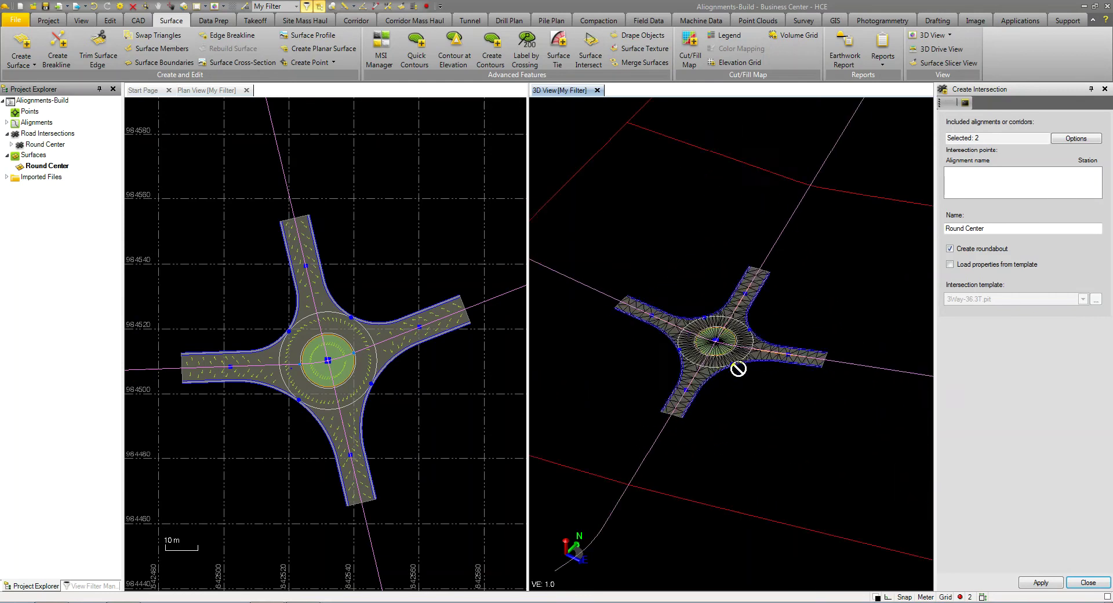
scroll(736, 367, up, 2)
scroll(718, 355, up, 2)
scroll(699, 348, up, 1)
middle_drag(721, 327, 717, 342)
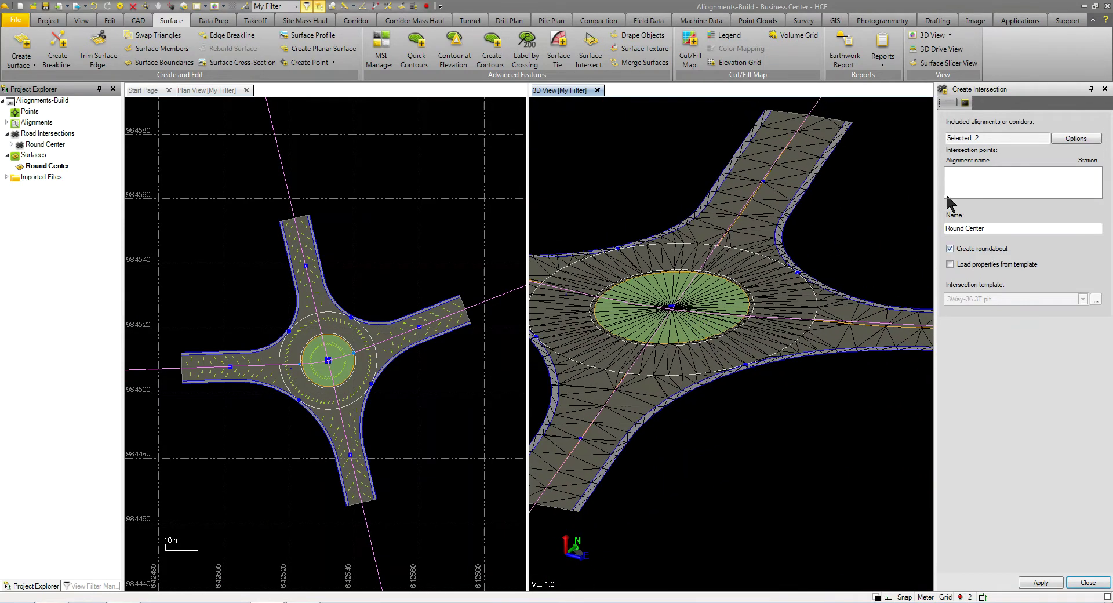
Display the Round Center roundabout's settings in the Properties panel.
click(83, 21)
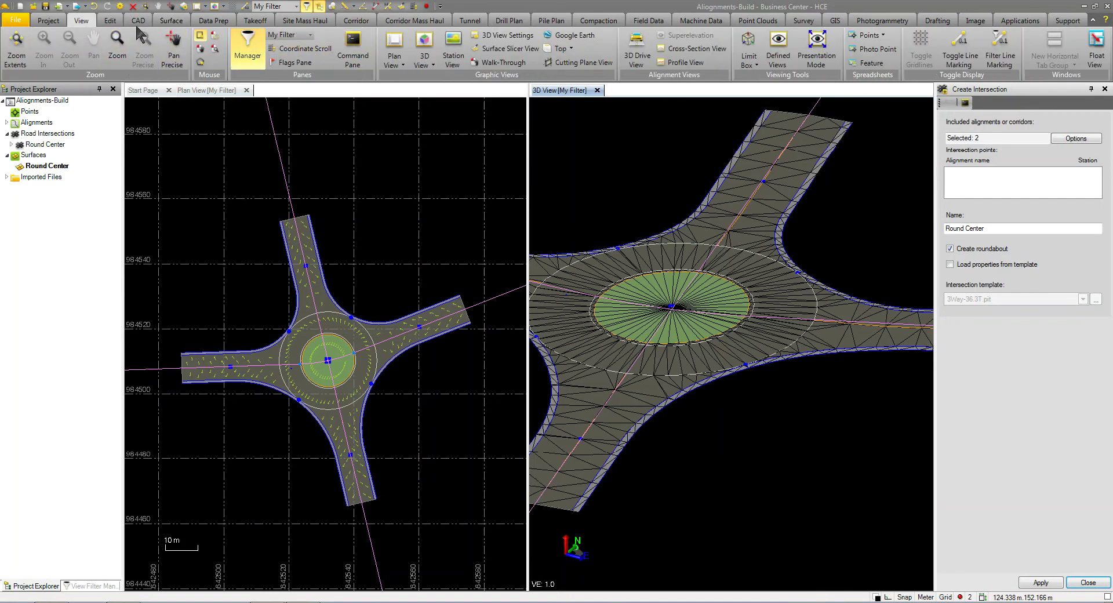
click(111, 20)
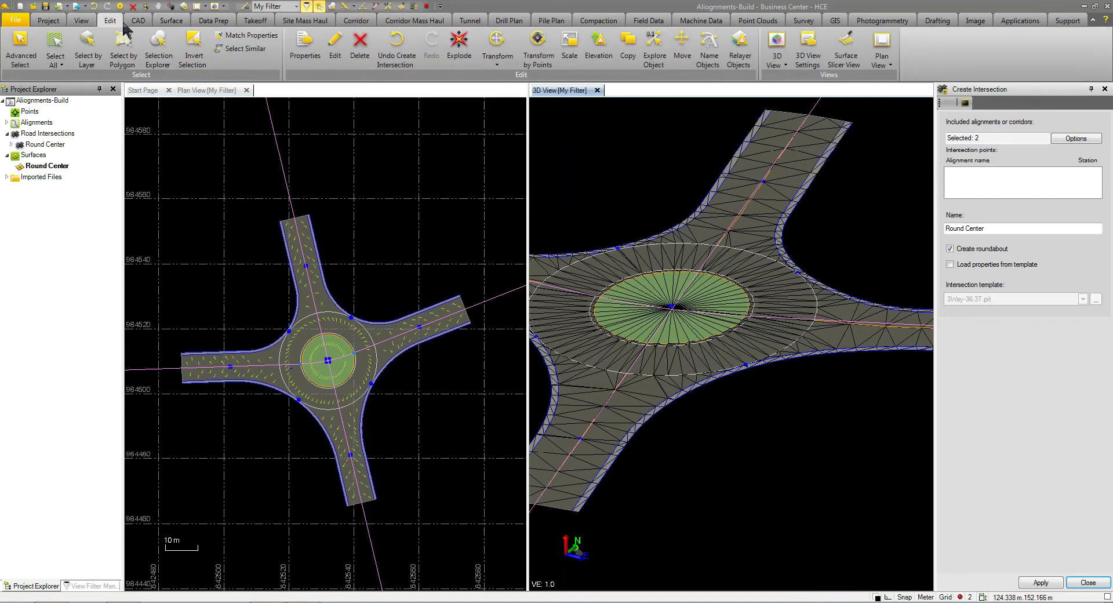
click(305, 45)
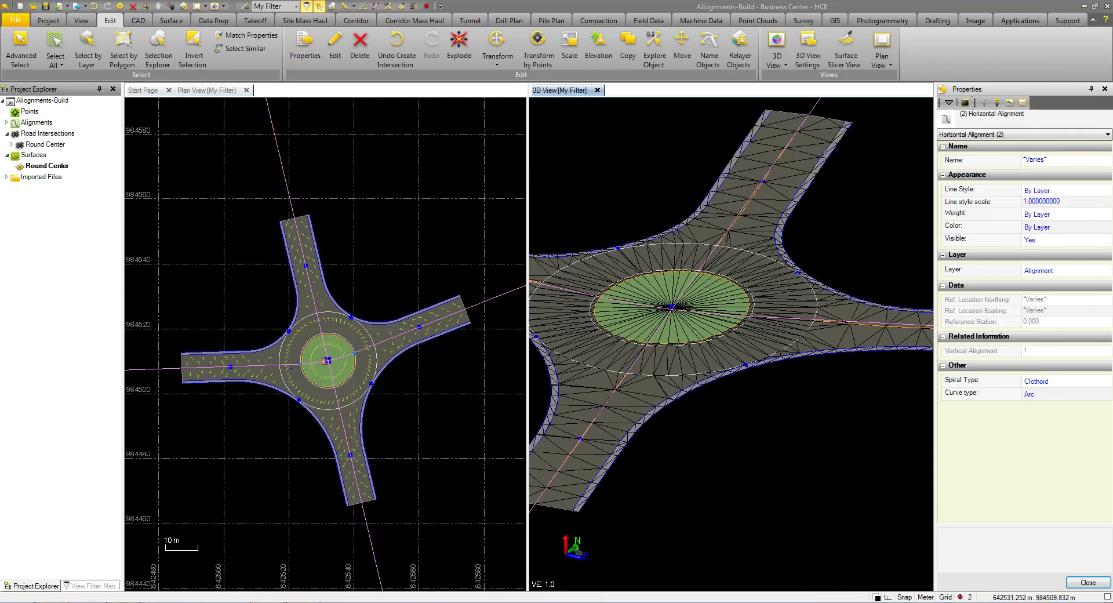
click(48, 143)
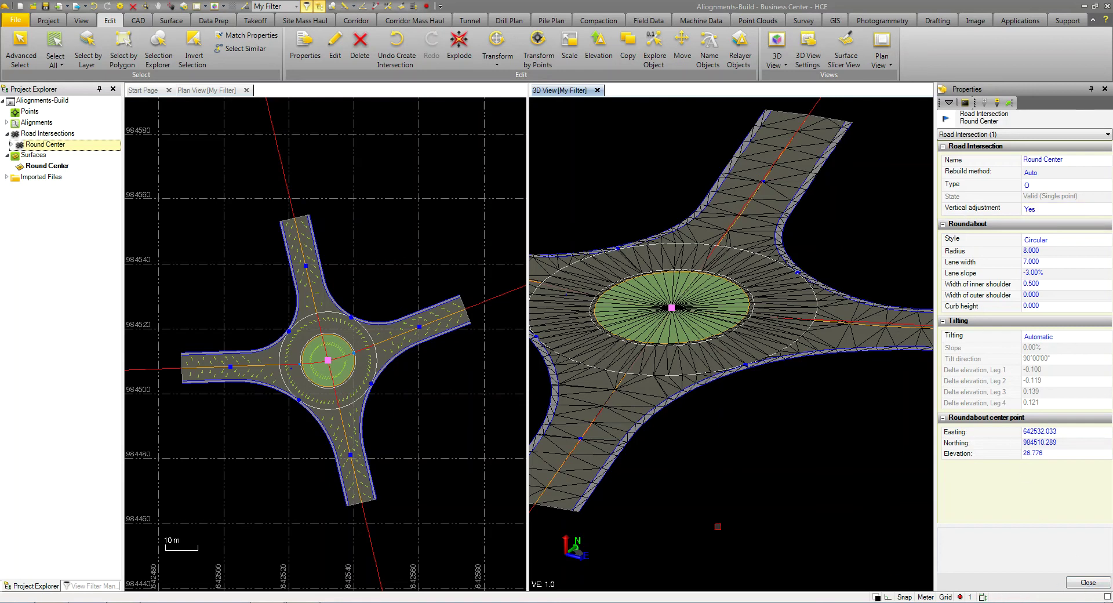
scroll(708, 431, down, 2)
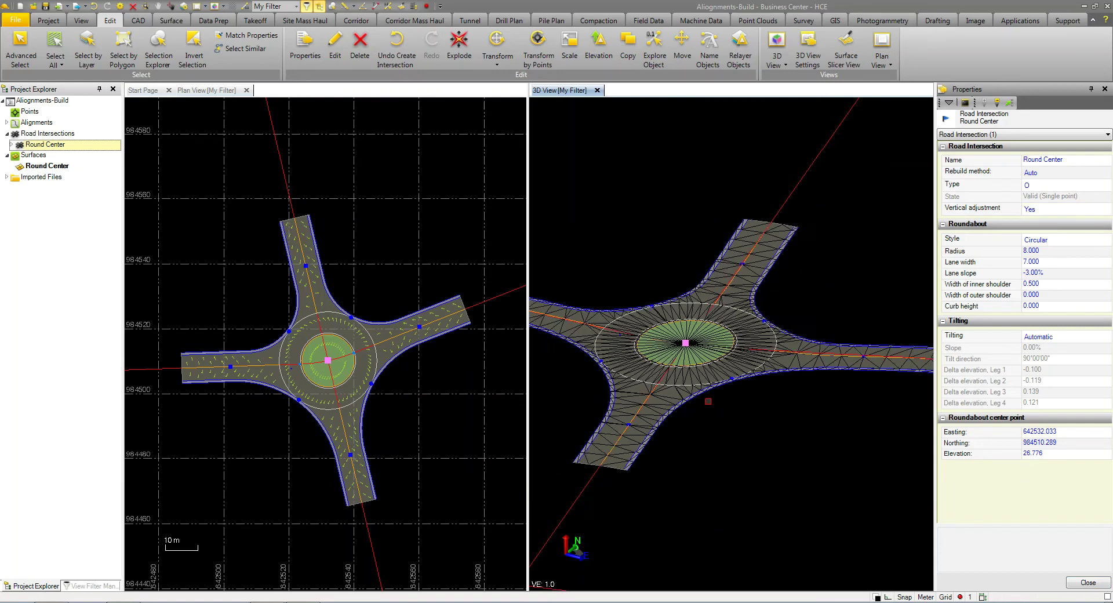
scroll(708, 431, down, 1)
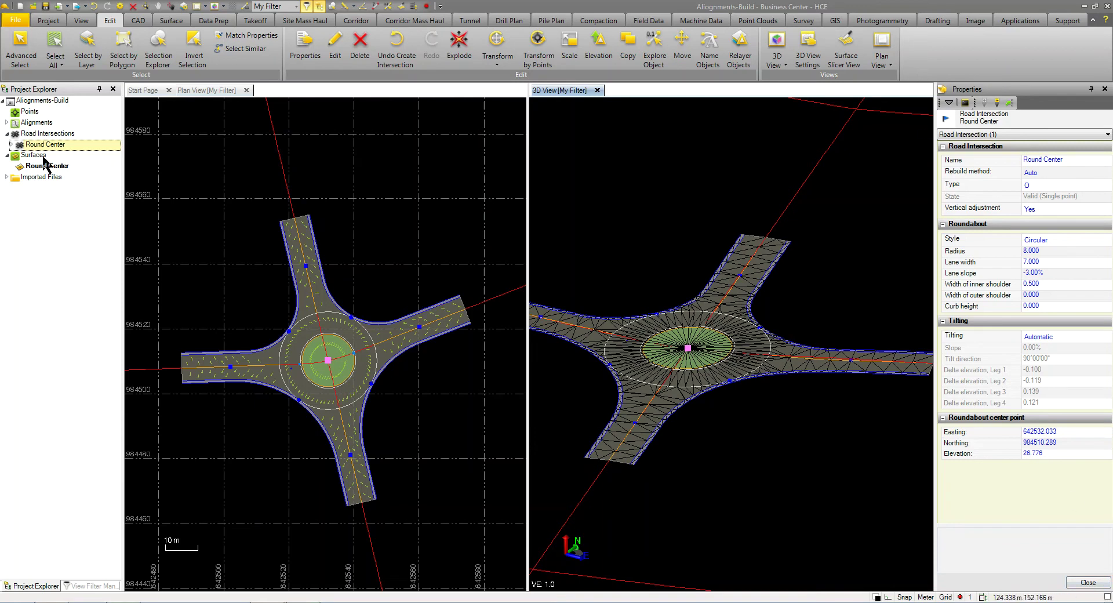
Set Leg 1's island type to Roundabout island.
click(12, 145)
click(33, 154)
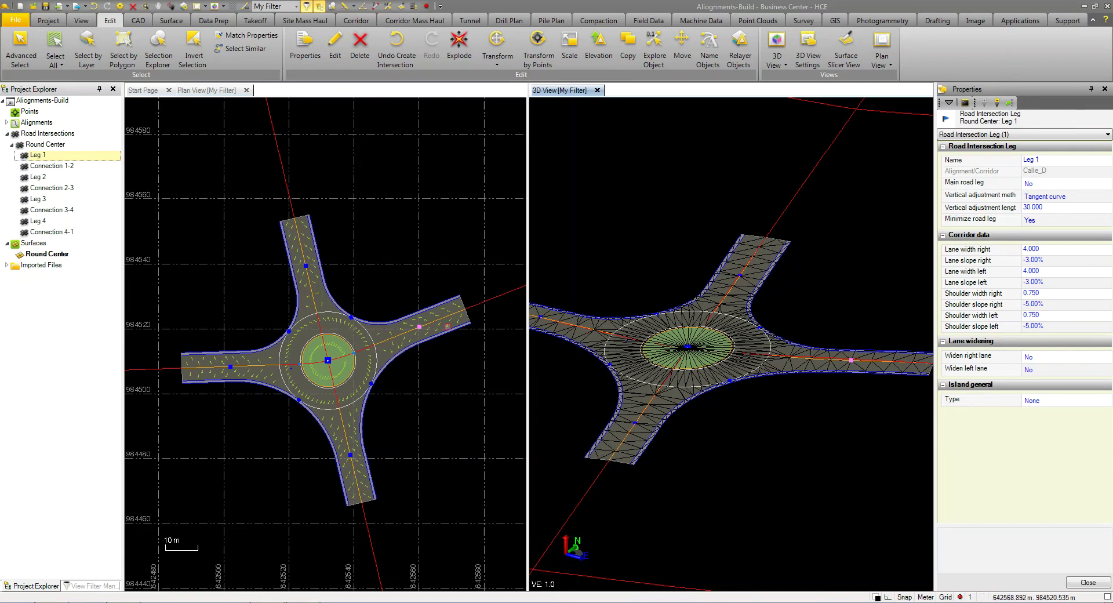
click(1040, 402)
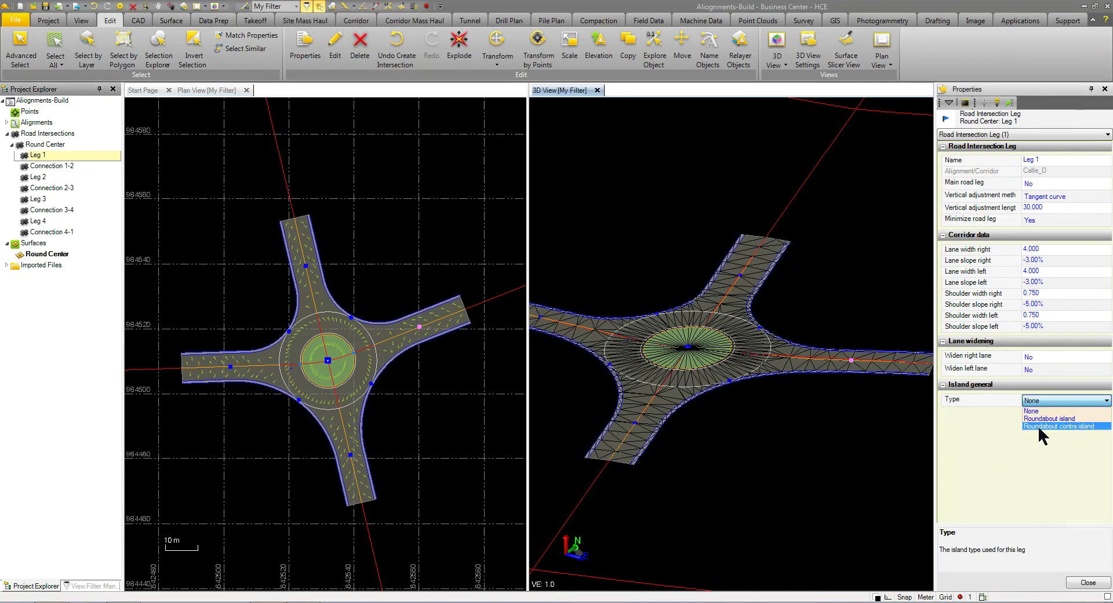
click(1042, 419)
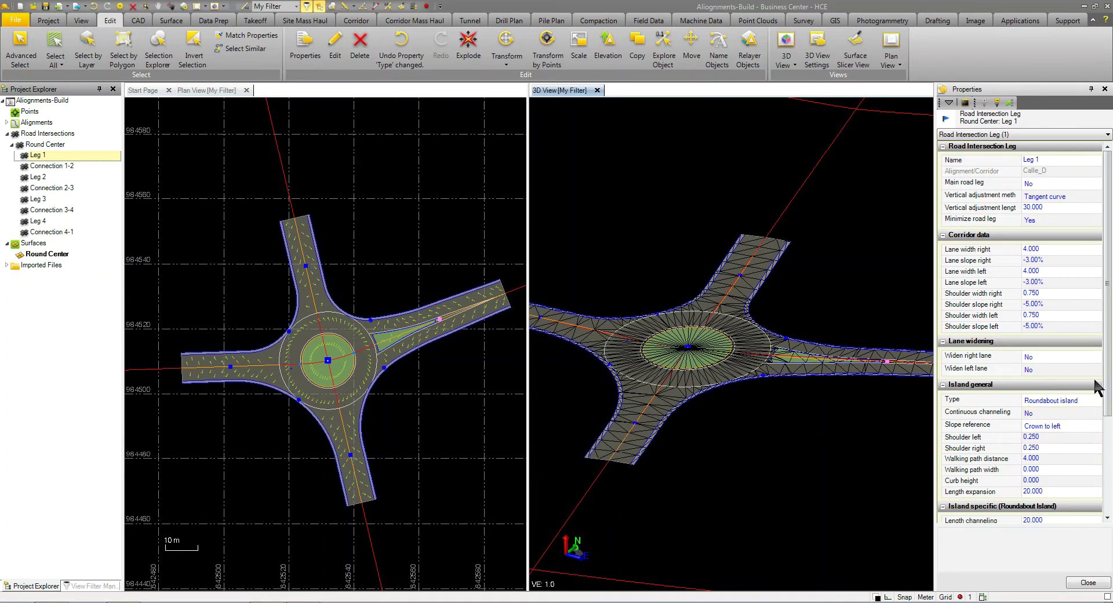
scroll(667, 357, up, 2)
scroll(699, 386, up, 2)
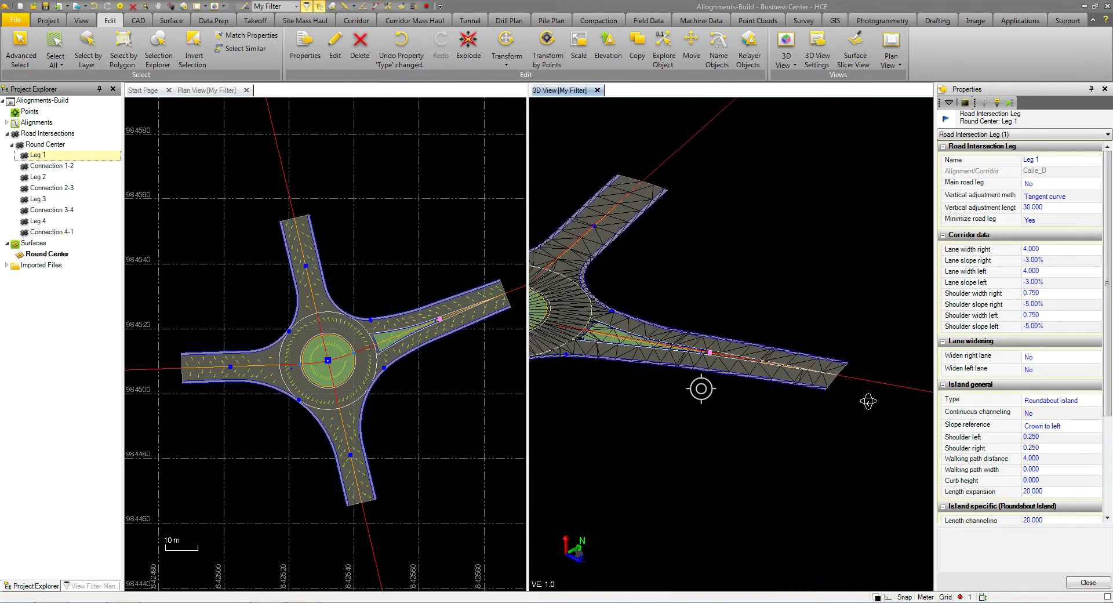
scroll(699, 385, up, 2)
scroll(670, 389, up, 2)
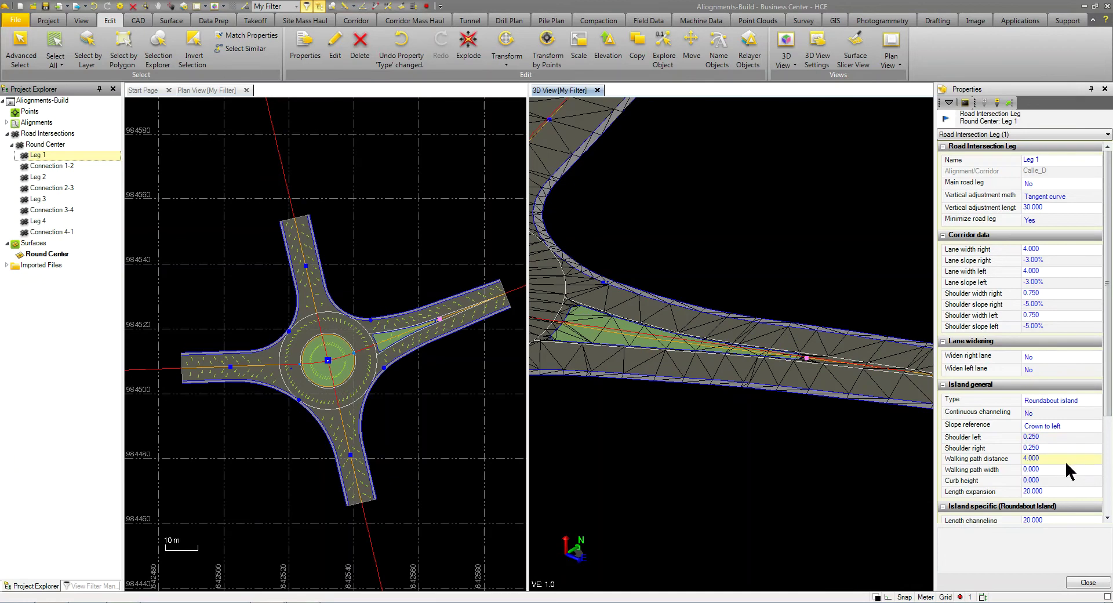
Give Leg 1's island a 5 m walking path and 0.150 curb height.
click(1050, 468)
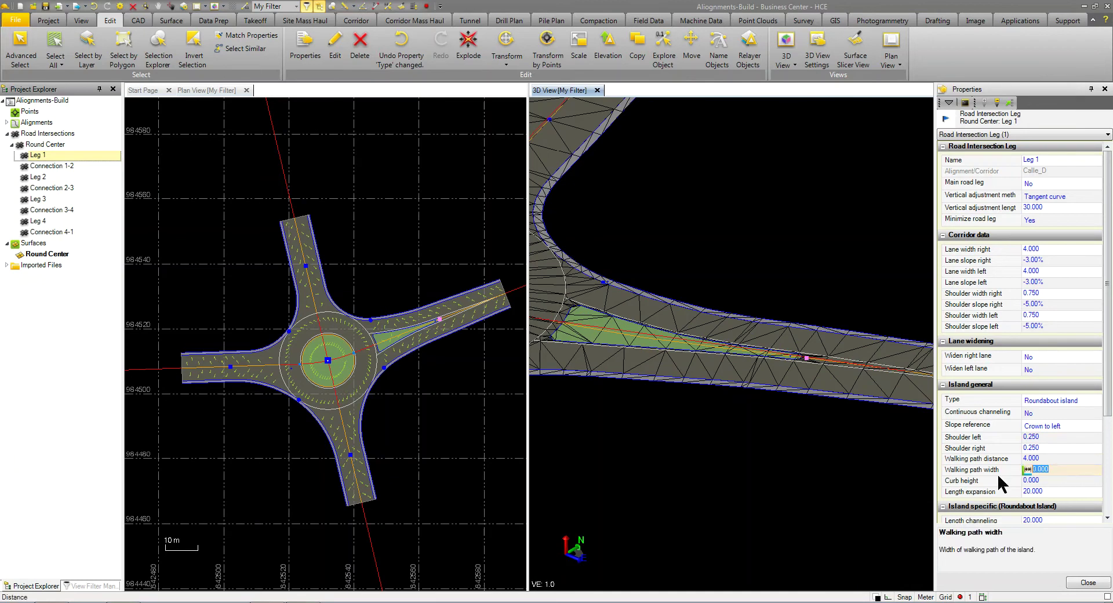
text(5)
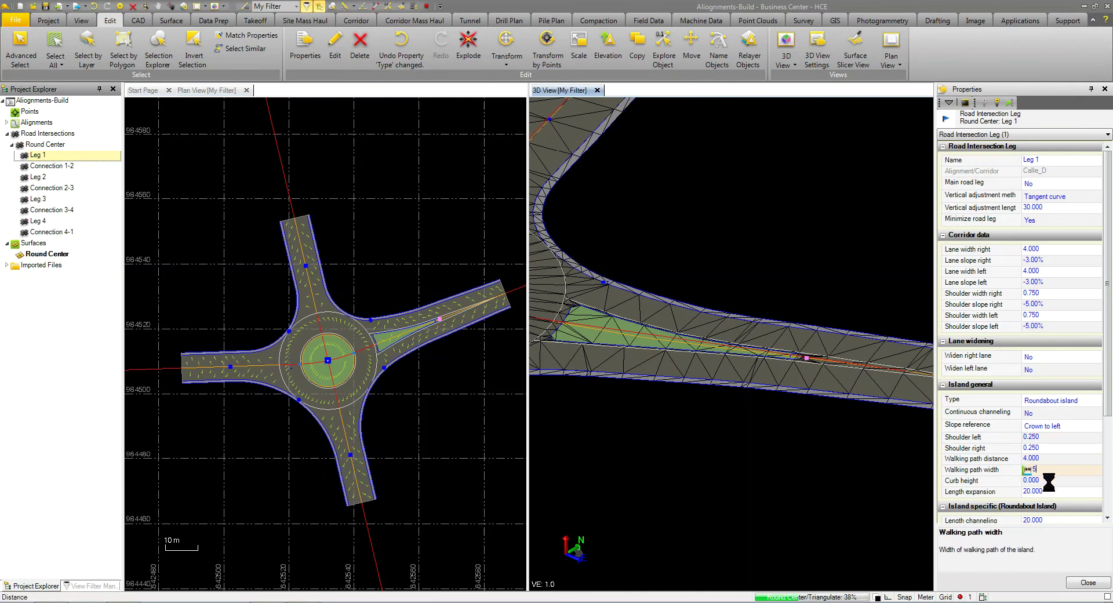
click(1049, 481)
key(BackSpace)
key(BackSpace)
key(BackSpace)
text(15)
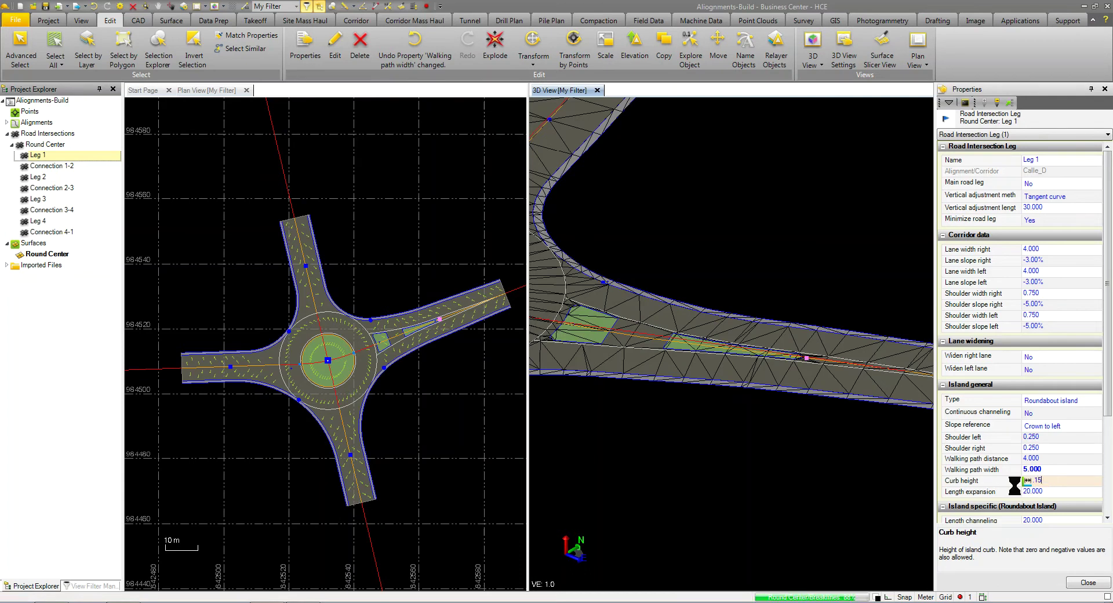
key(Return)
scroll(732, 343, down, 3)
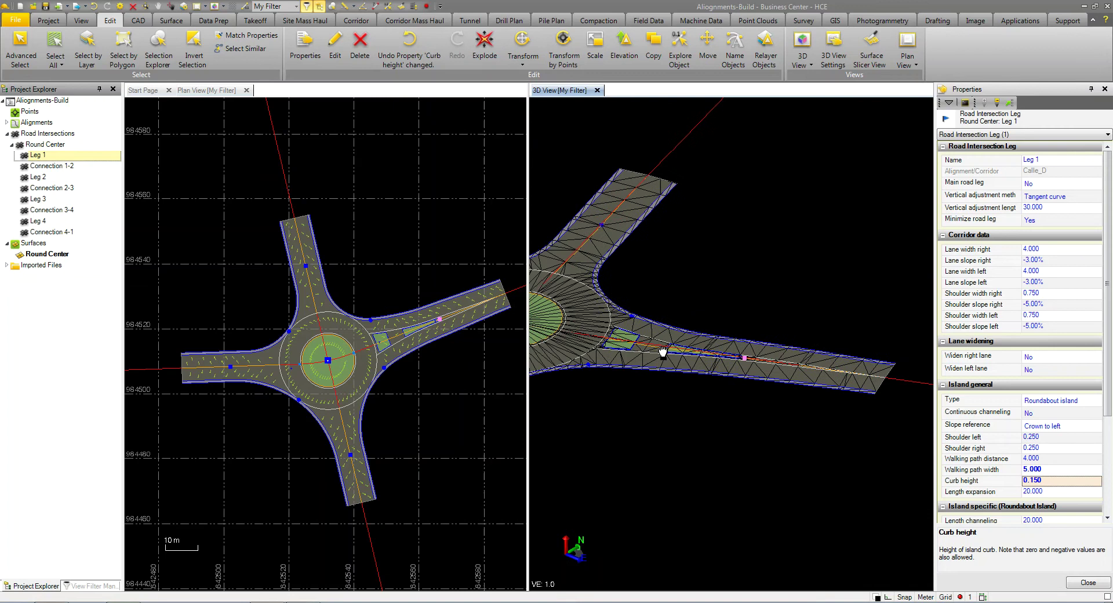
scroll(732, 342, down, 3)
scroll(619, 335, up, 5)
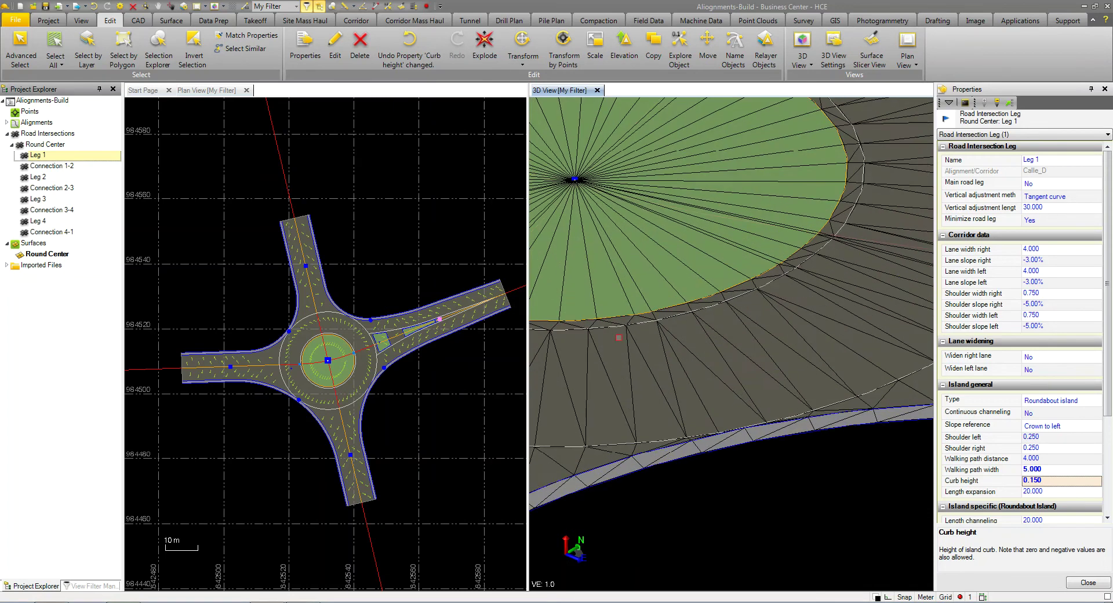
Set Round Center's central island curb height to 0.152 and view it in 3D.
click(46, 145)
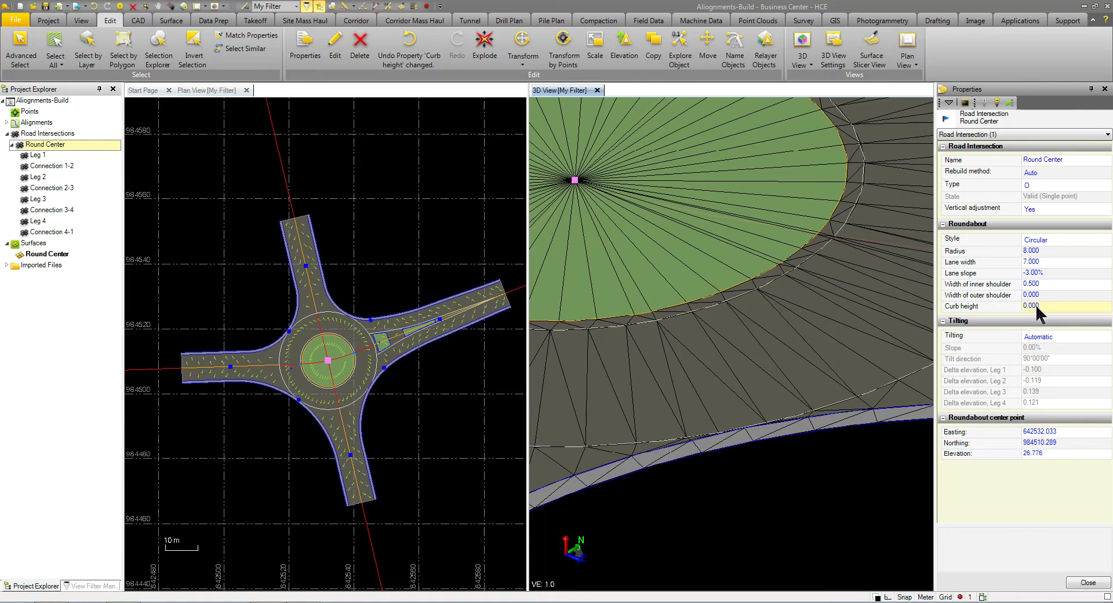
click(1061, 305)
text(5)
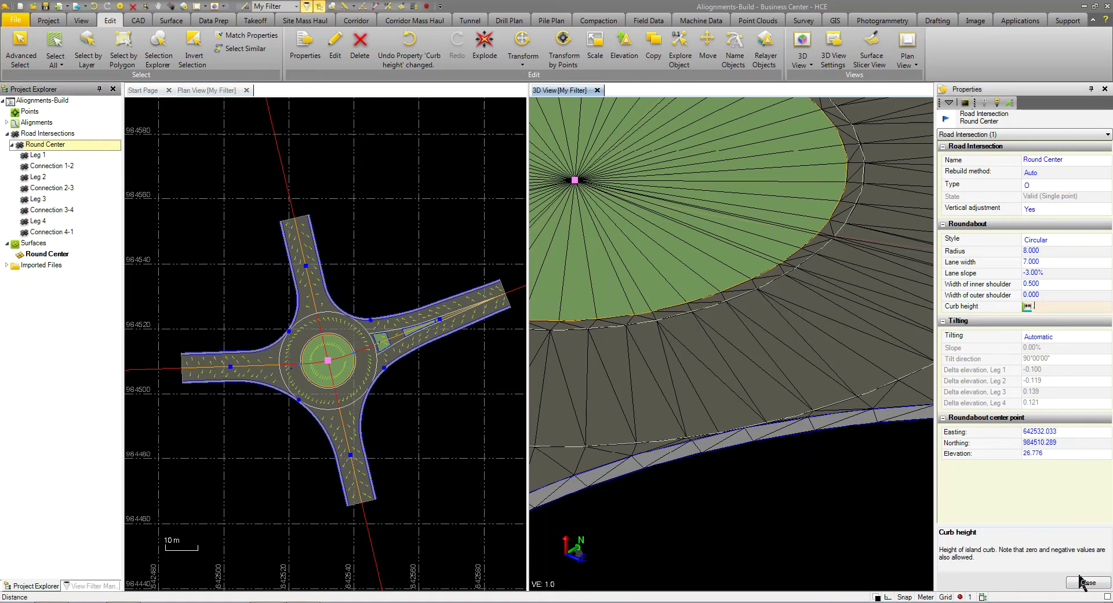
key(Return)
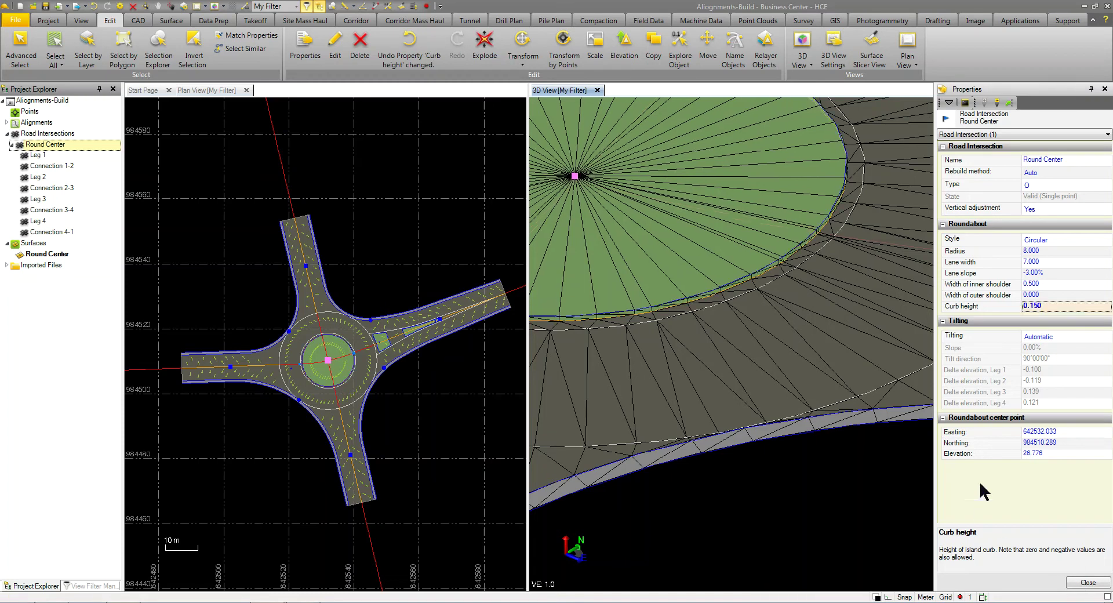
click(1043, 284)
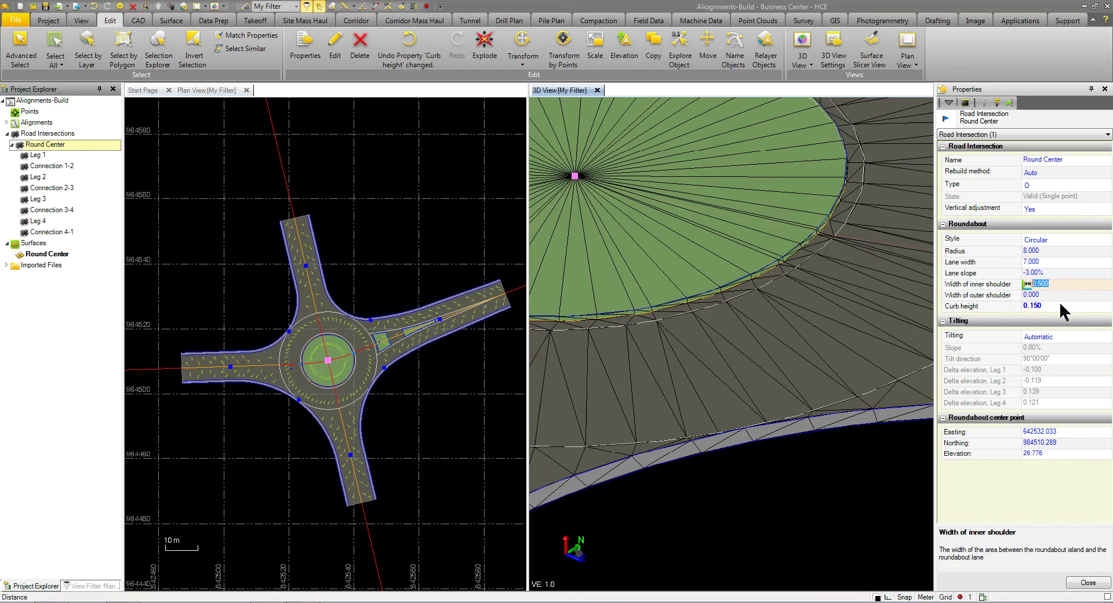
click(1060, 305)
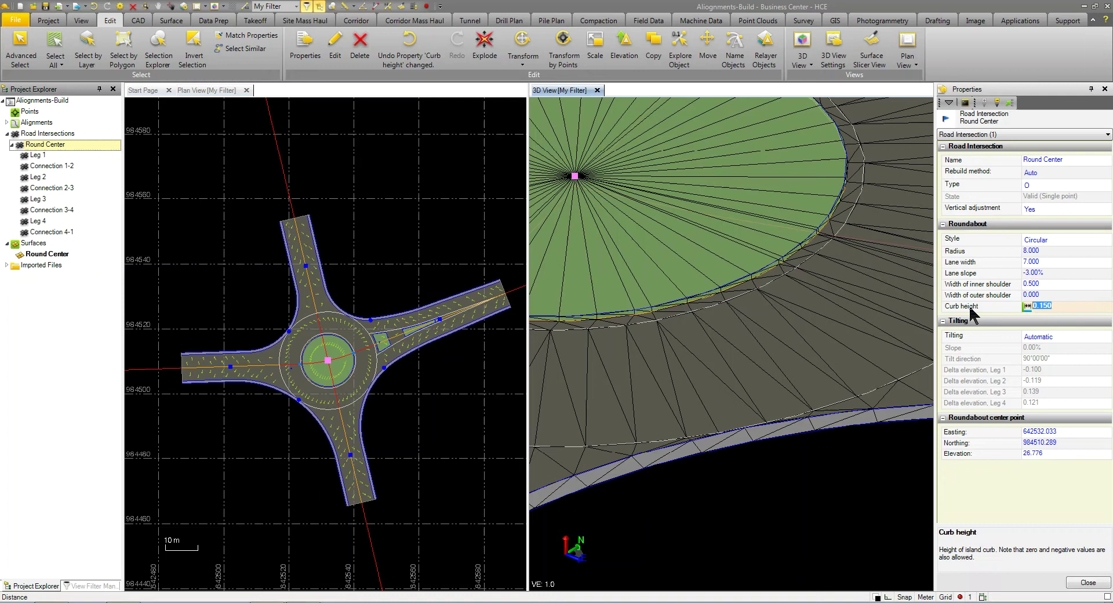
text(.15)
text(2)
key(Return)
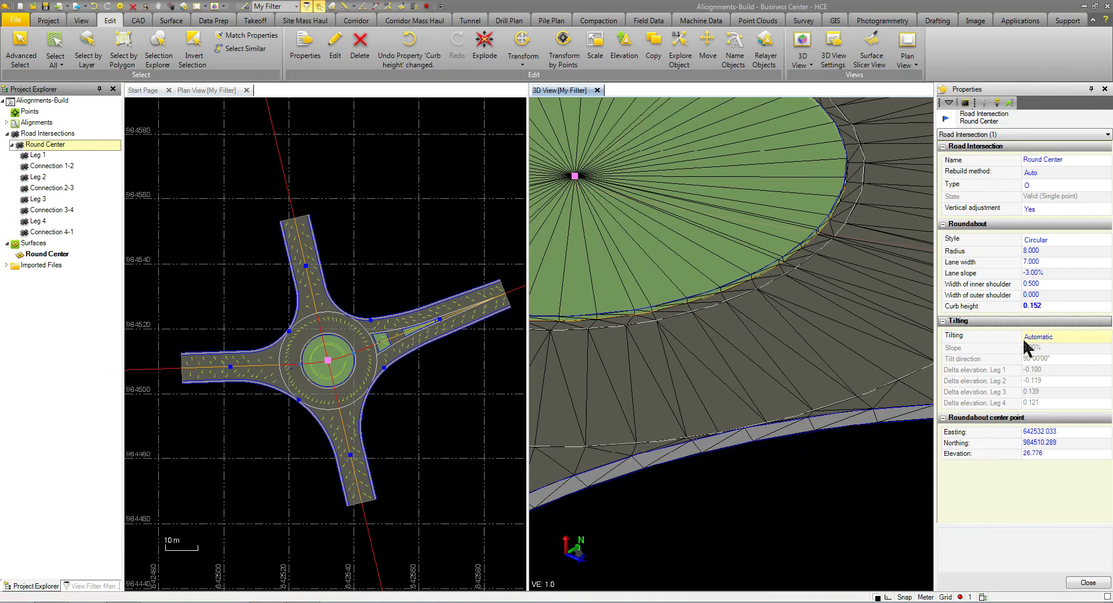
scroll(909, 458, down, 5)
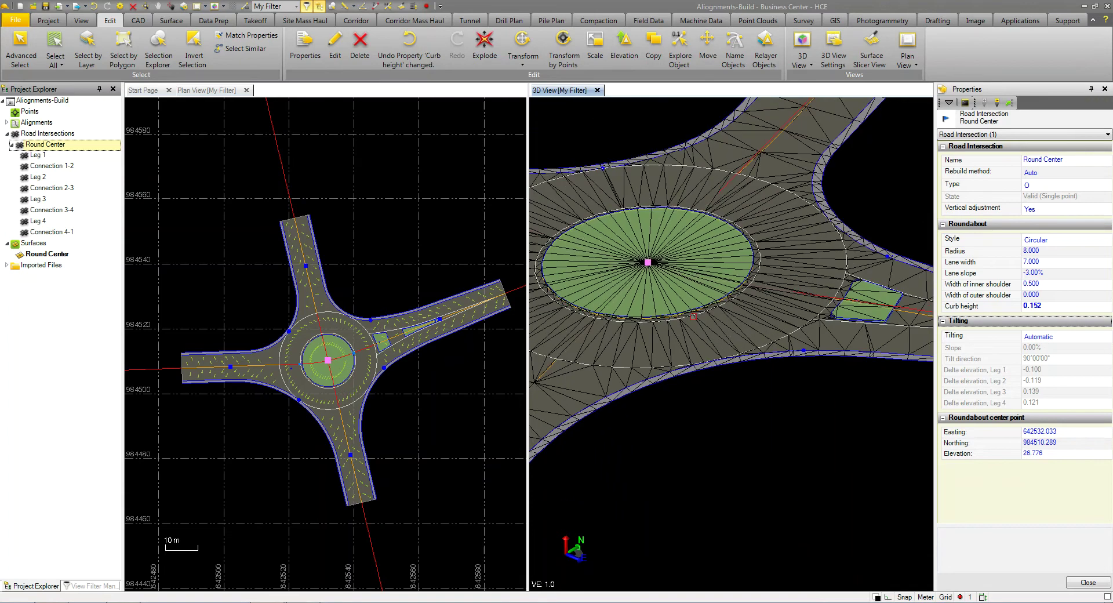
middle_drag(694, 317, 672, 328)
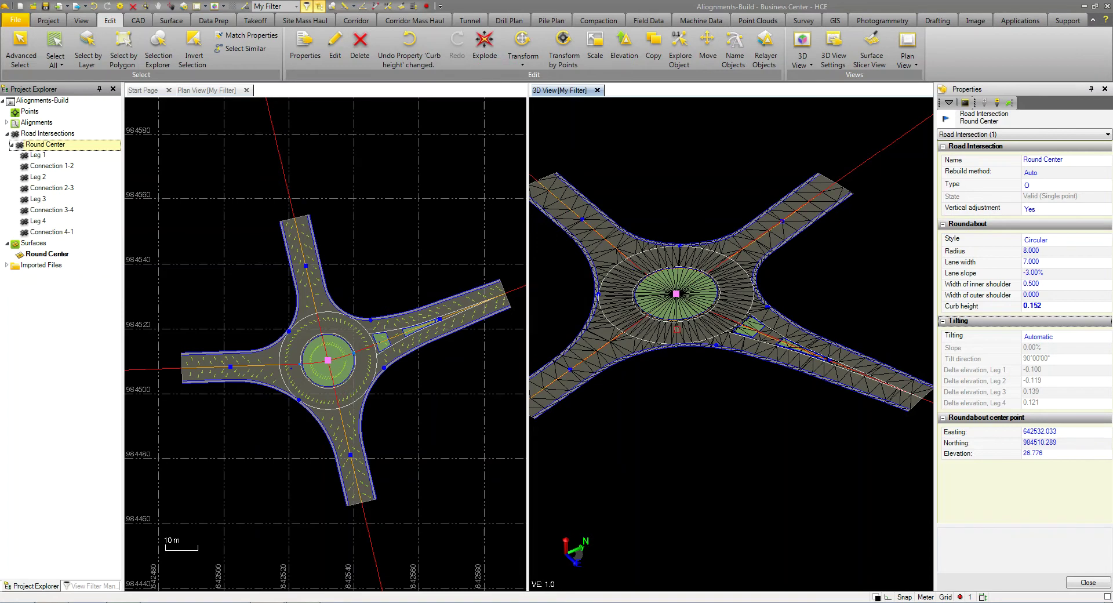
Copy Leg 1's properties and paste them onto Legs 2, 3 and 4.
right_click(33, 158)
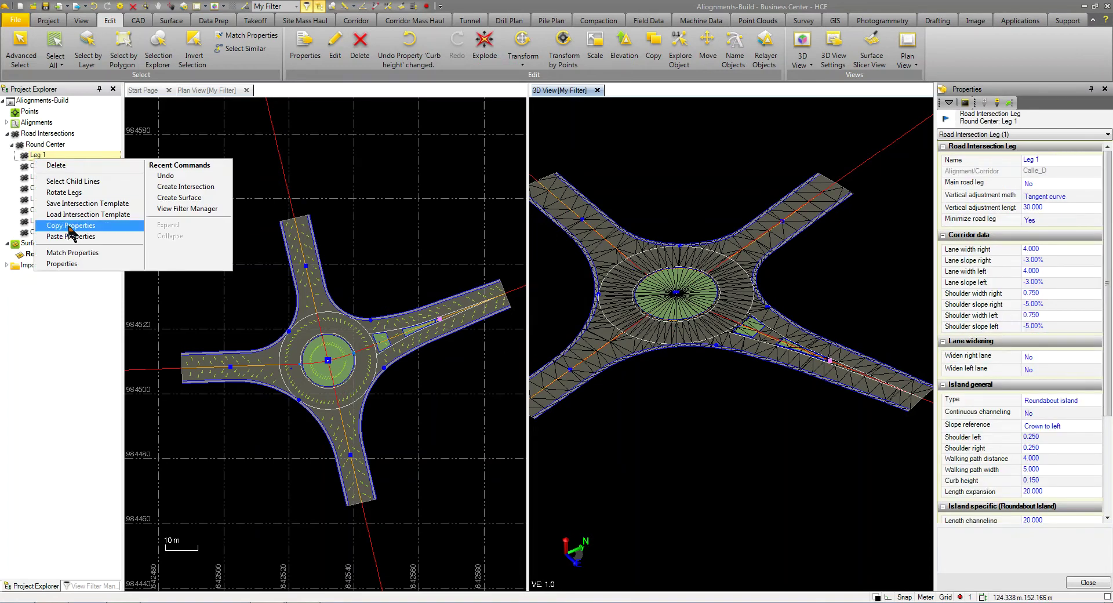
click(69, 226)
right_click(39, 177)
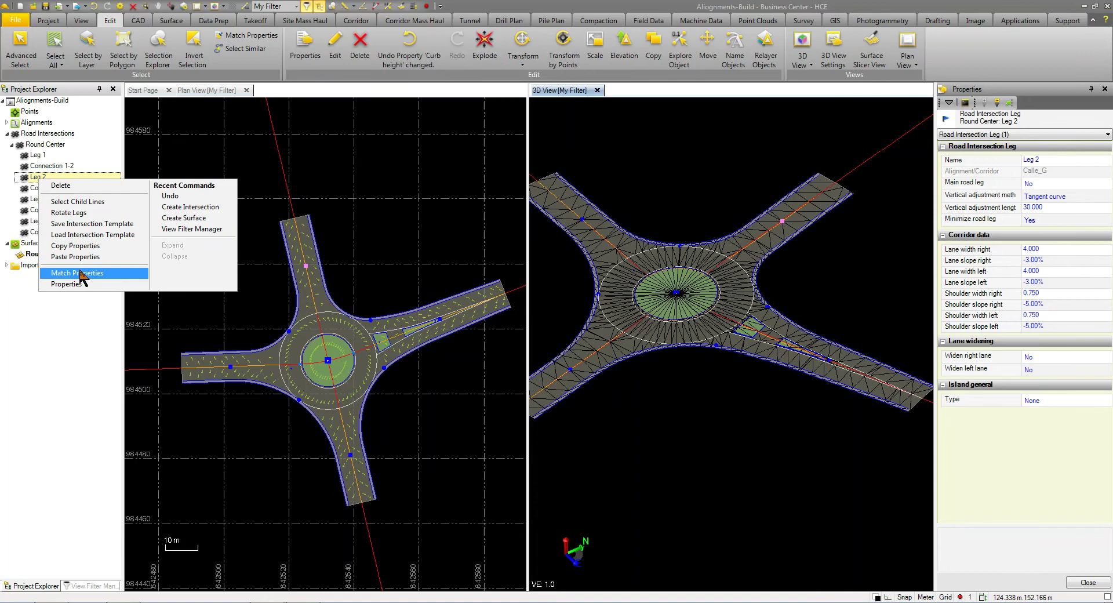
click(72, 256)
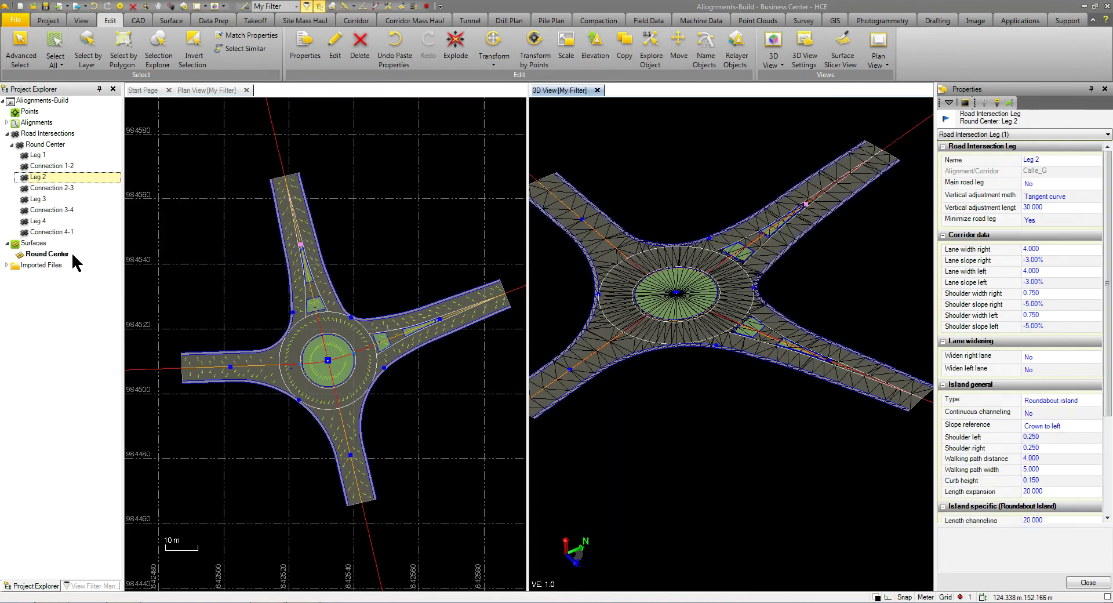
click(46, 200)
right_click(45, 201)
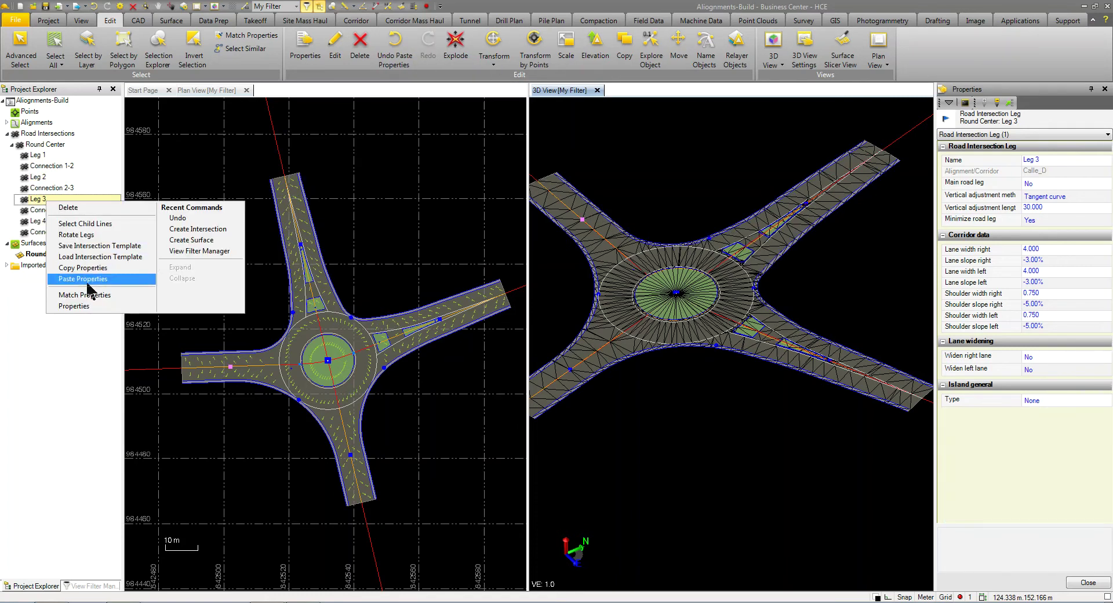
click(84, 280)
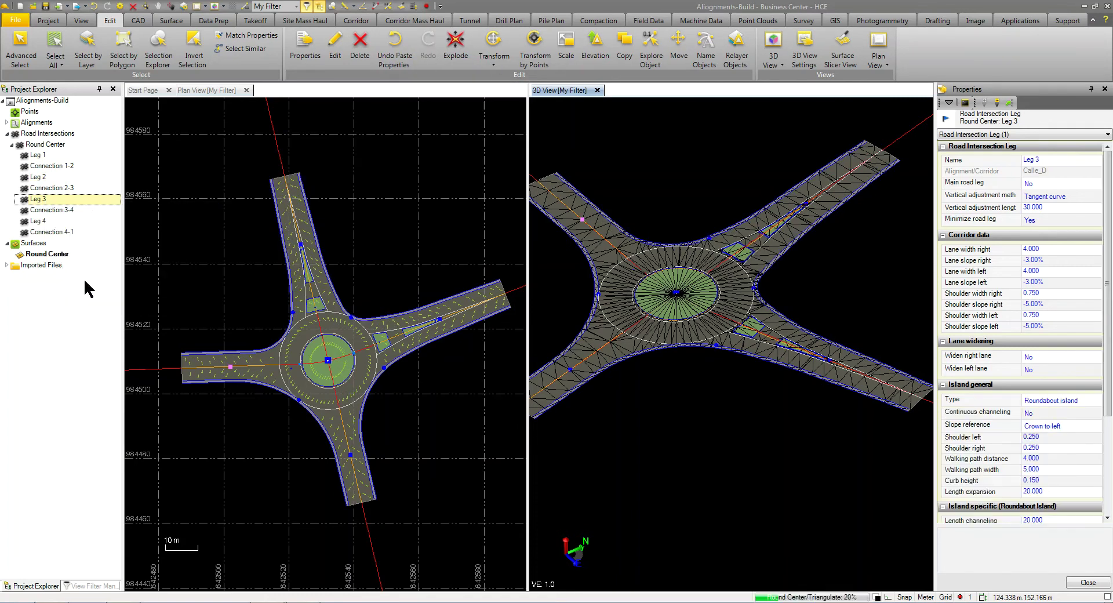
click(51, 232)
click(43, 222)
right_click(43, 222)
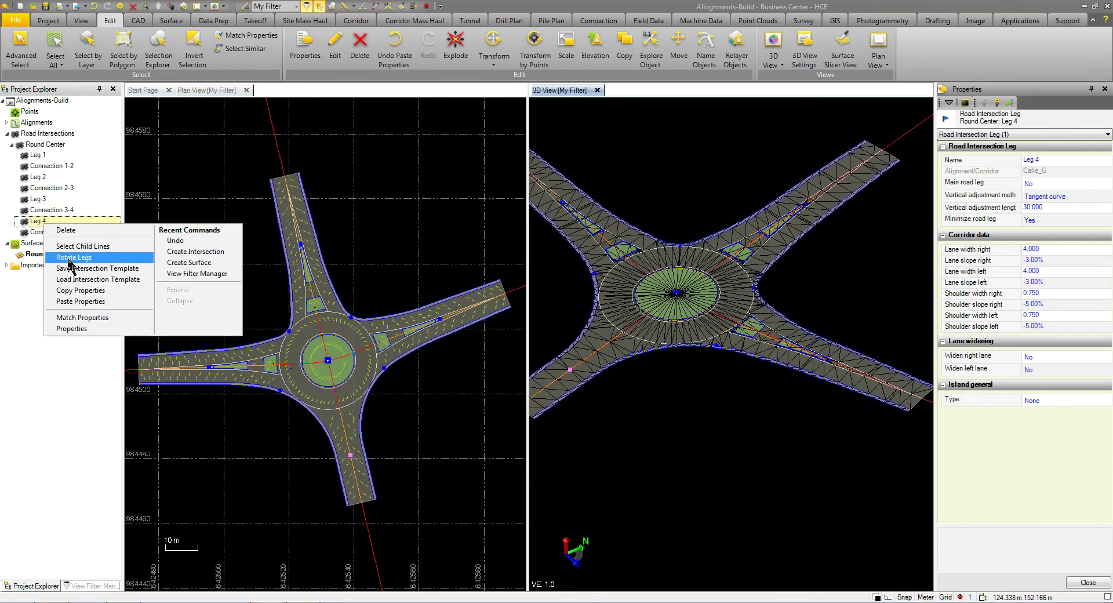
click(87, 298)
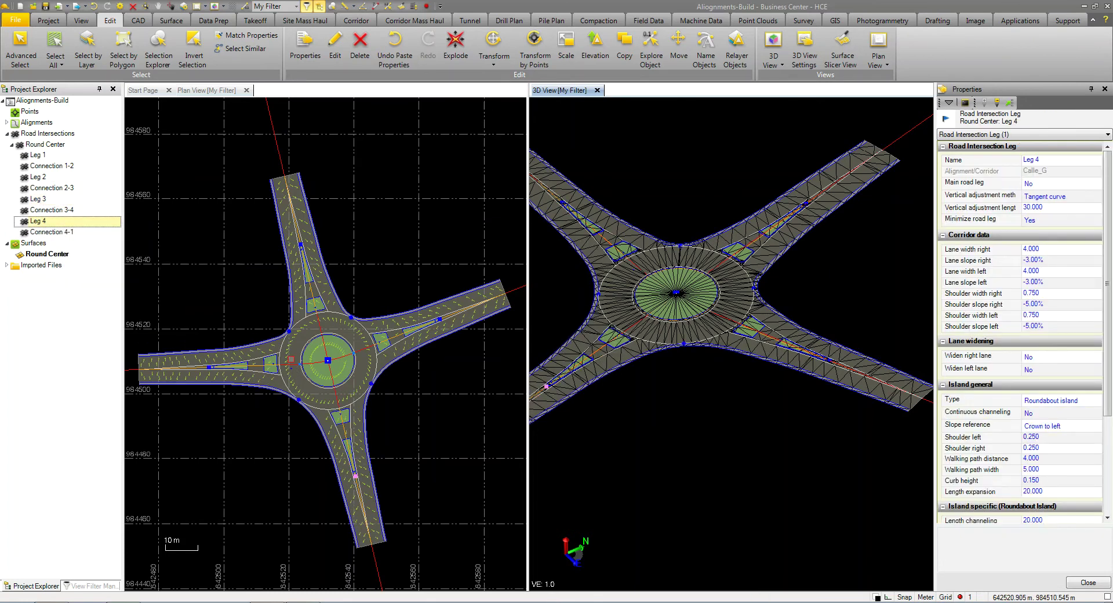
scroll(790, 372, down, 5)
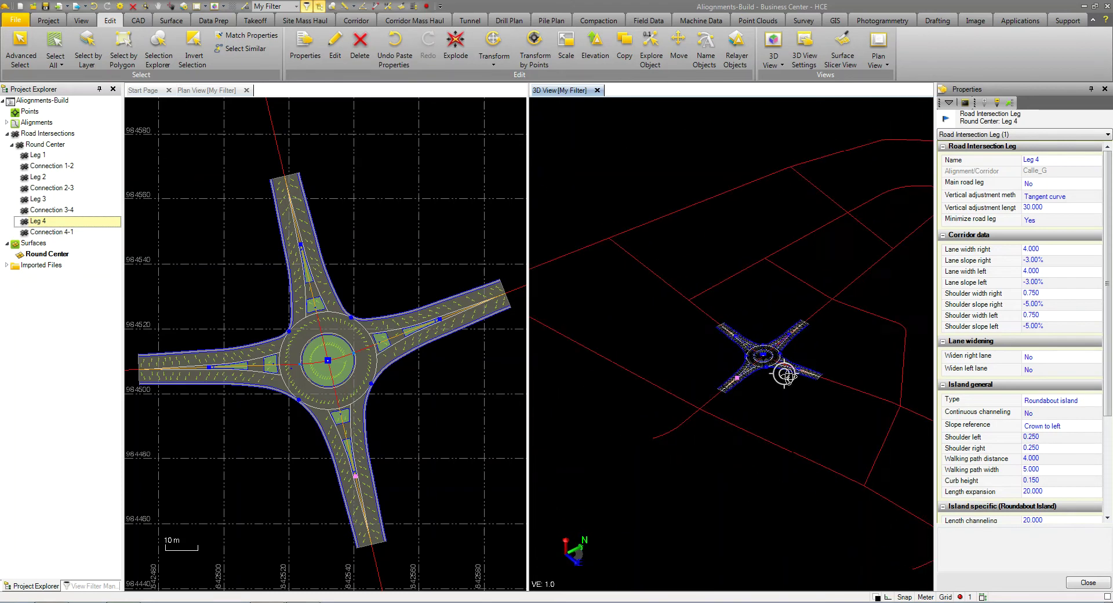
Select the eastern crossing alignments and create a roundabout named Round East.
middle_drag(790, 372, 783, 373)
scroll(262, 294, down, 4)
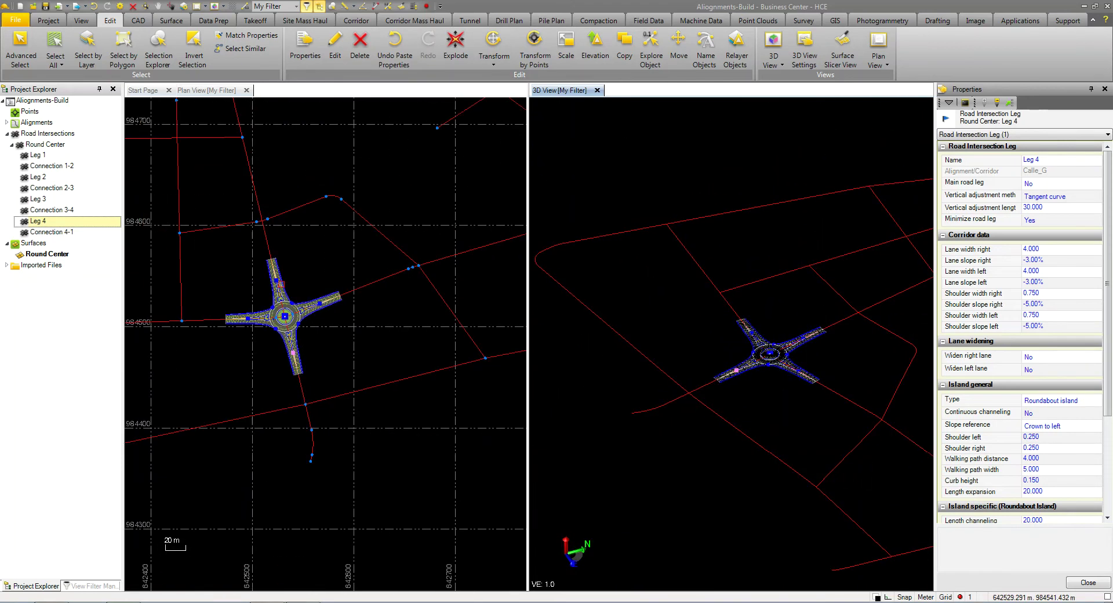
scroll(281, 284, up, 2)
scroll(319, 261, down, 2)
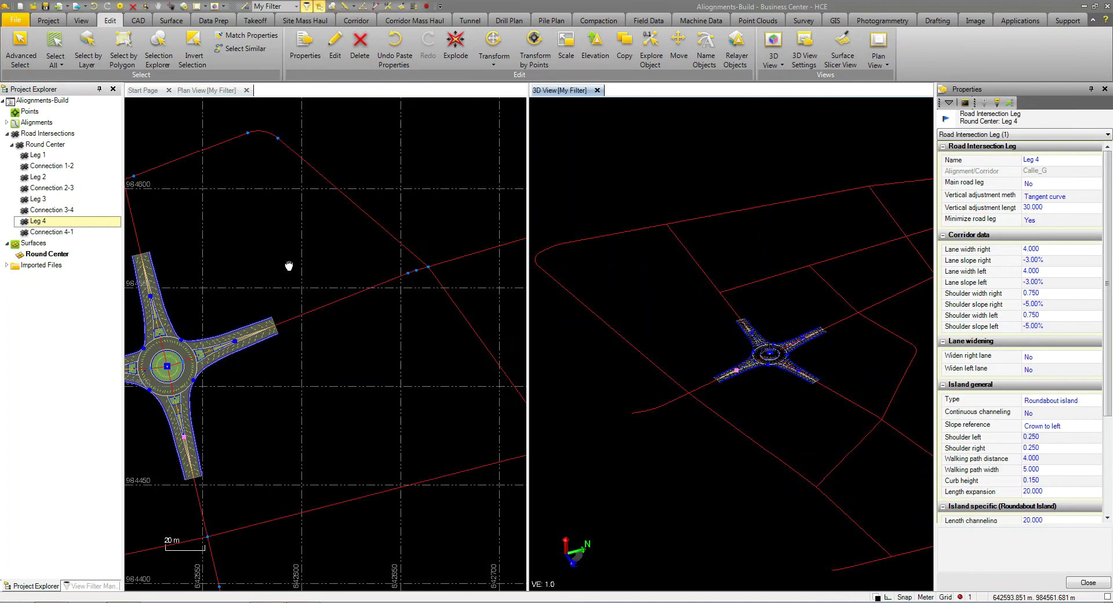
scroll(291, 265, up, 2)
drag(461, 290, 378, 246)
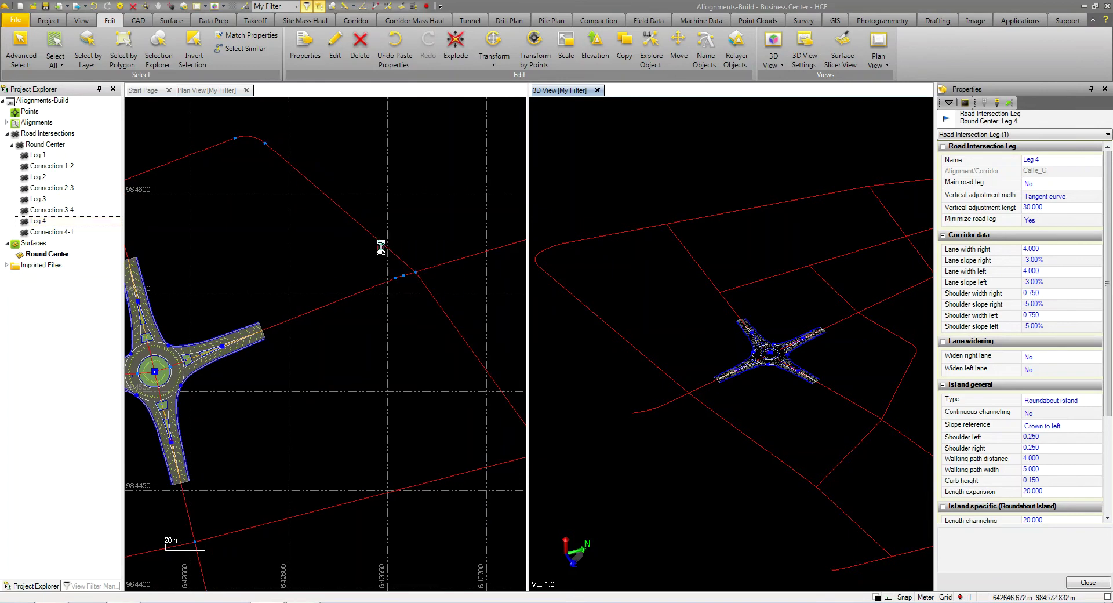
click(959, 115)
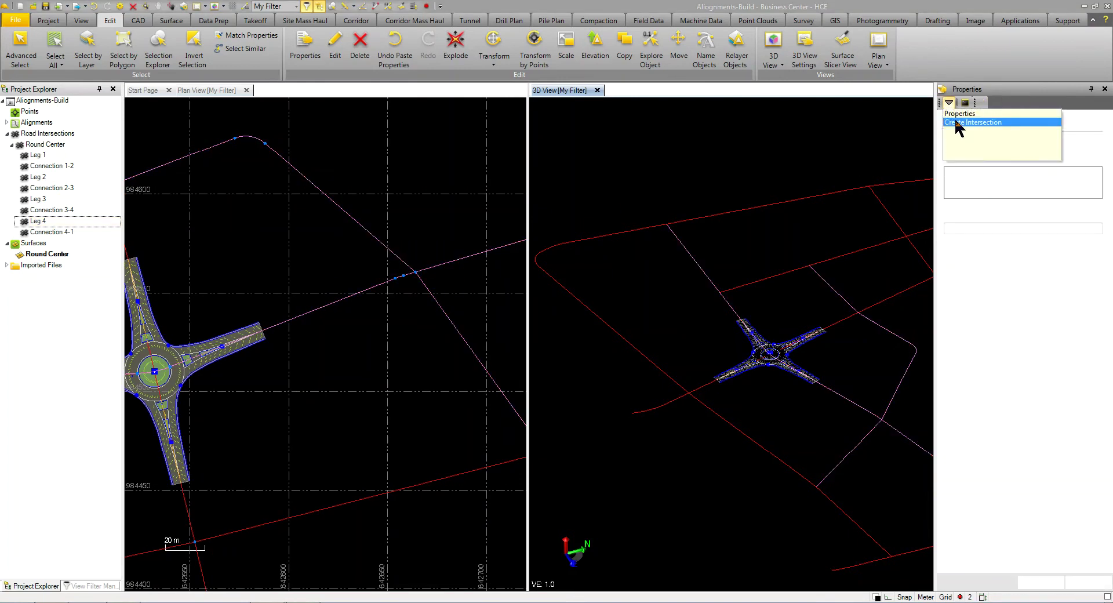
click(1026, 131)
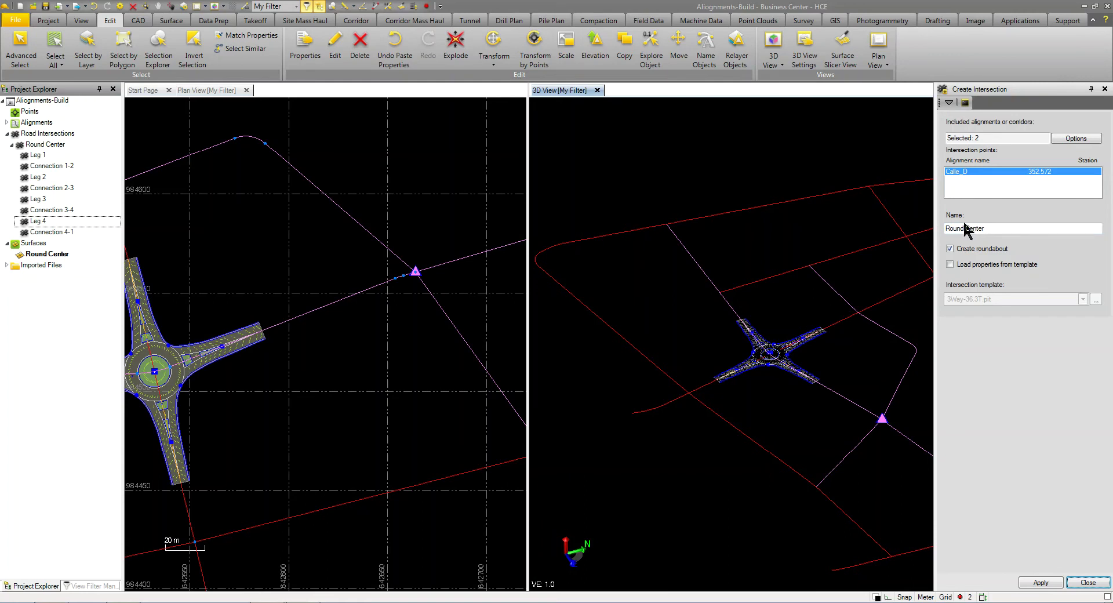
drag(965, 228, 999, 231)
text(Eas)
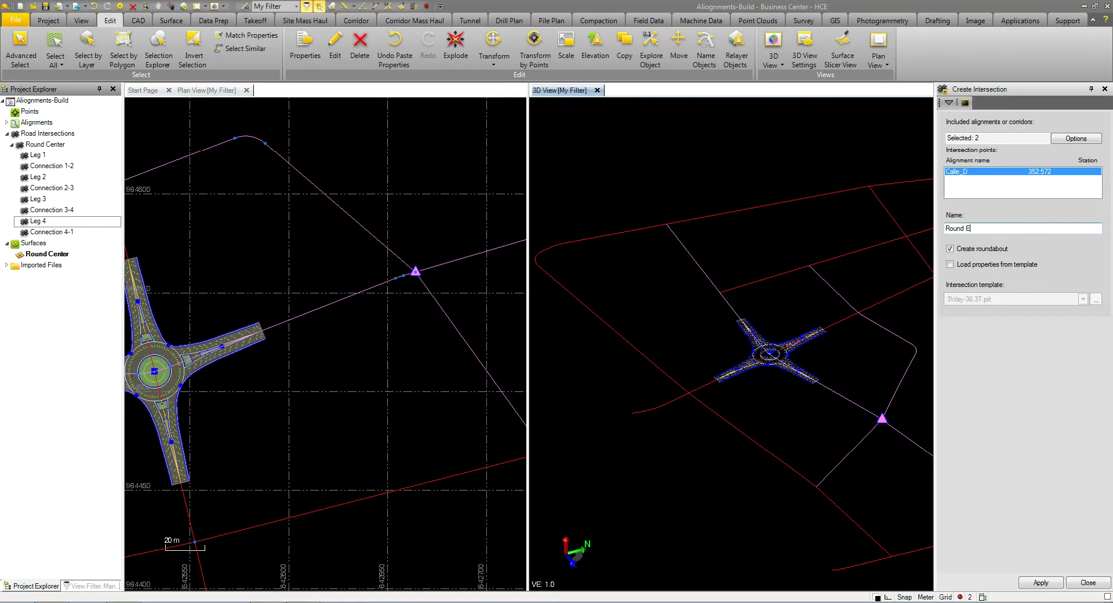
click(1041, 583)
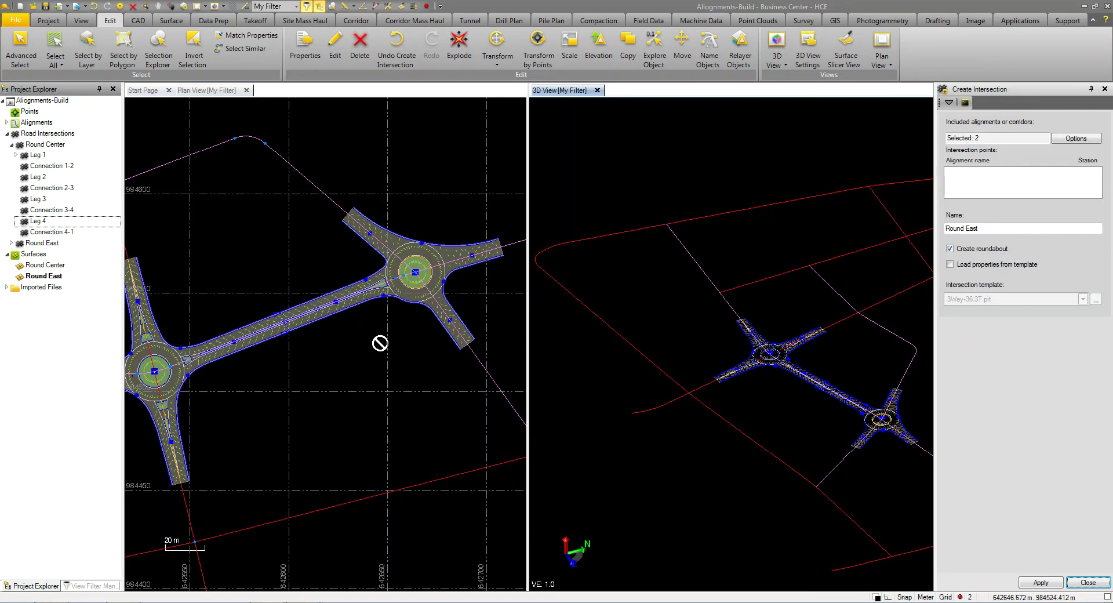
Zoom and pan the view to inspect Round East and the northwest leg.
scroll(885, 416, up, 5)
scroll(884, 416, up, 3)
scroll(743, 369, up, 3)
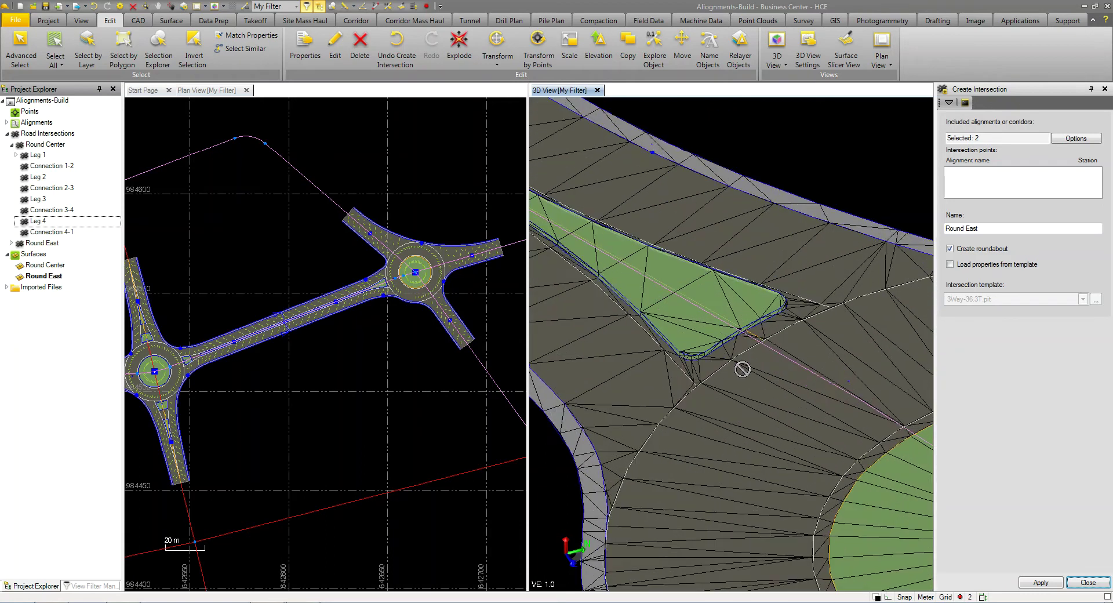
scroll(739, 369, down, 2)
scroll(641, 328, down, 2)
scroll(641, 327, down, 2)
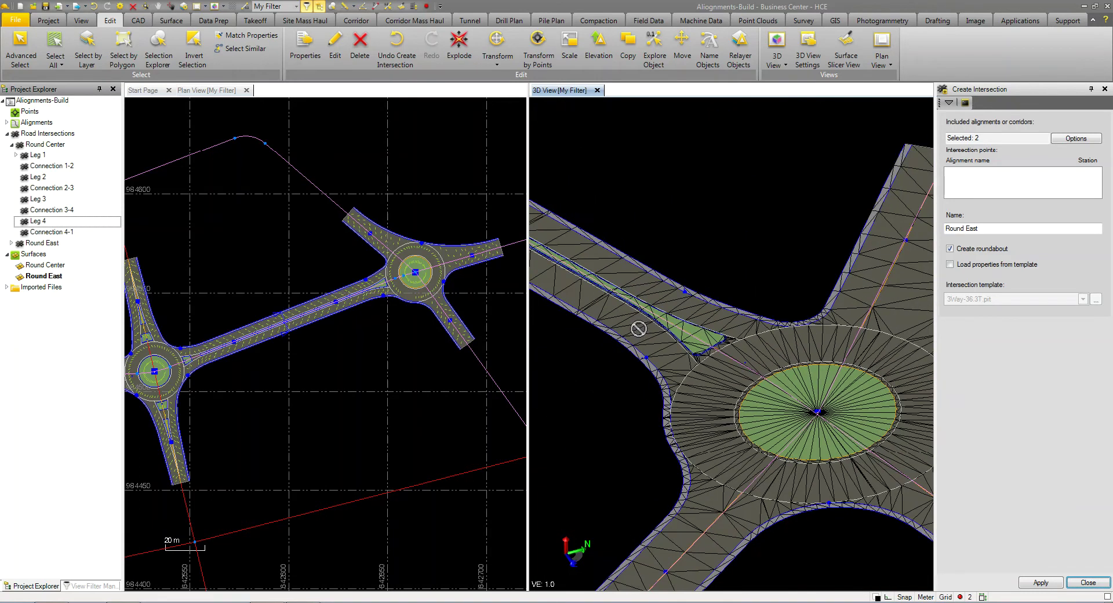
scroll(606, 306, down, 2)
middle_drag(606, 307, 798, 405)
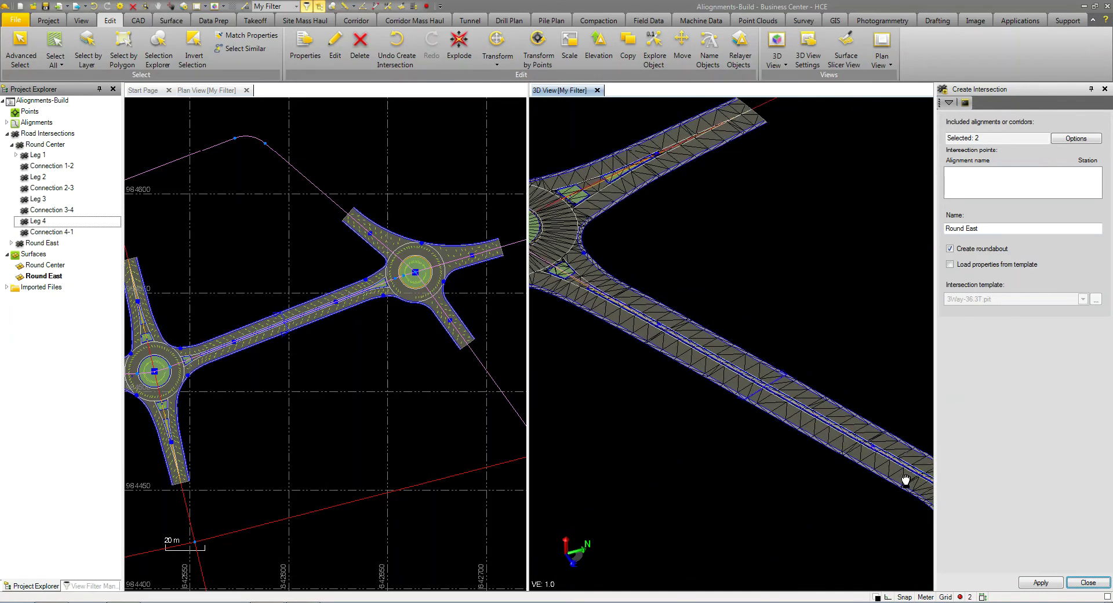
scroll(348, 372, down, 2)
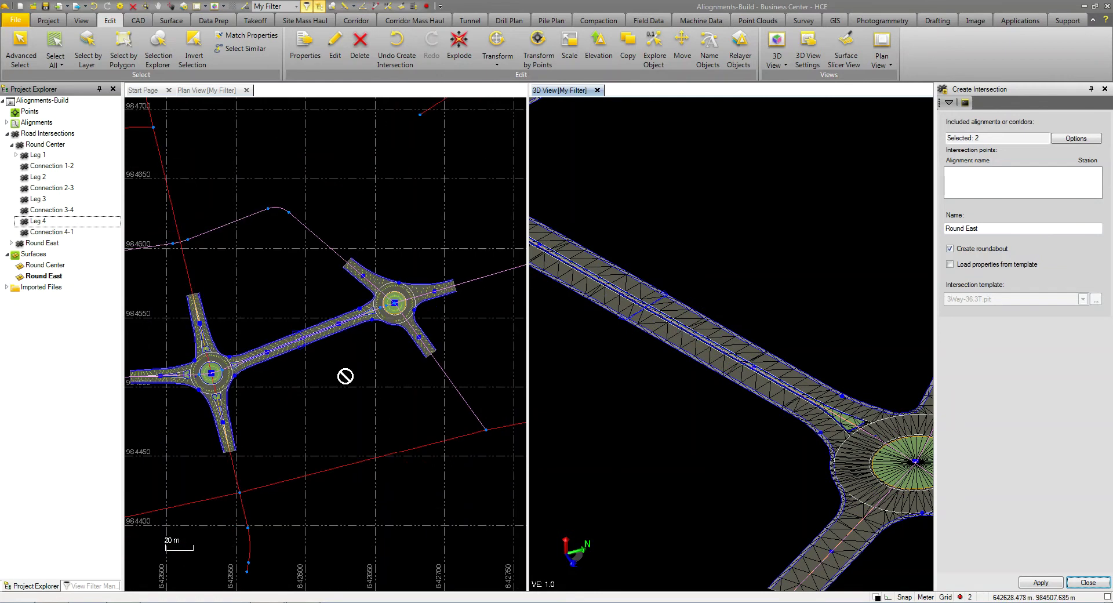
Pick the Calle_G crossing on the northern road and create a roundabout named 4Way.
middle_drag(323, 319, 347, 356)
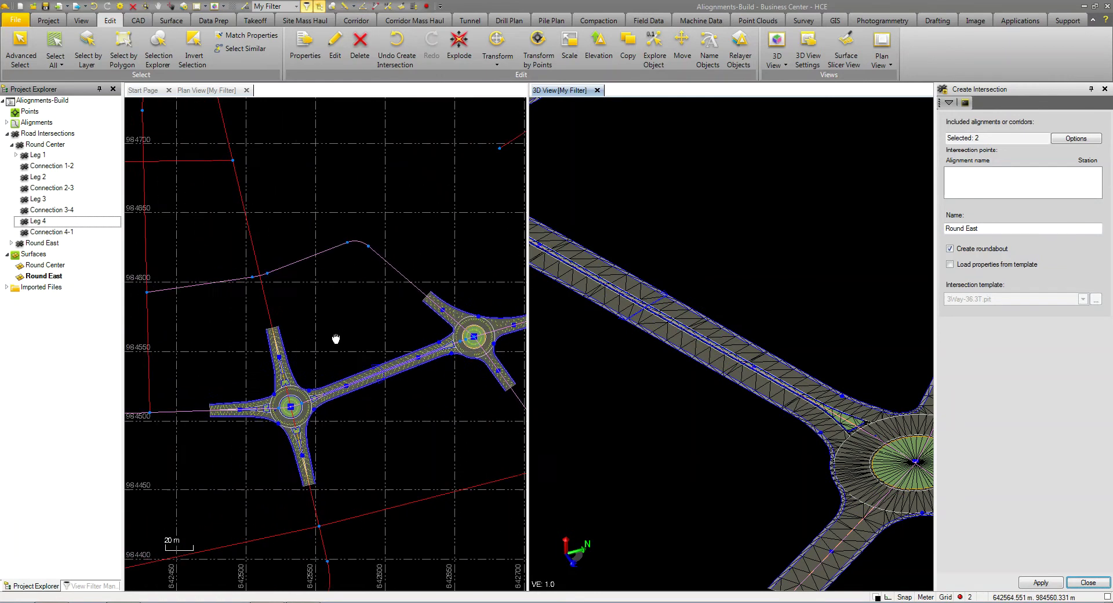
click(990, 138)
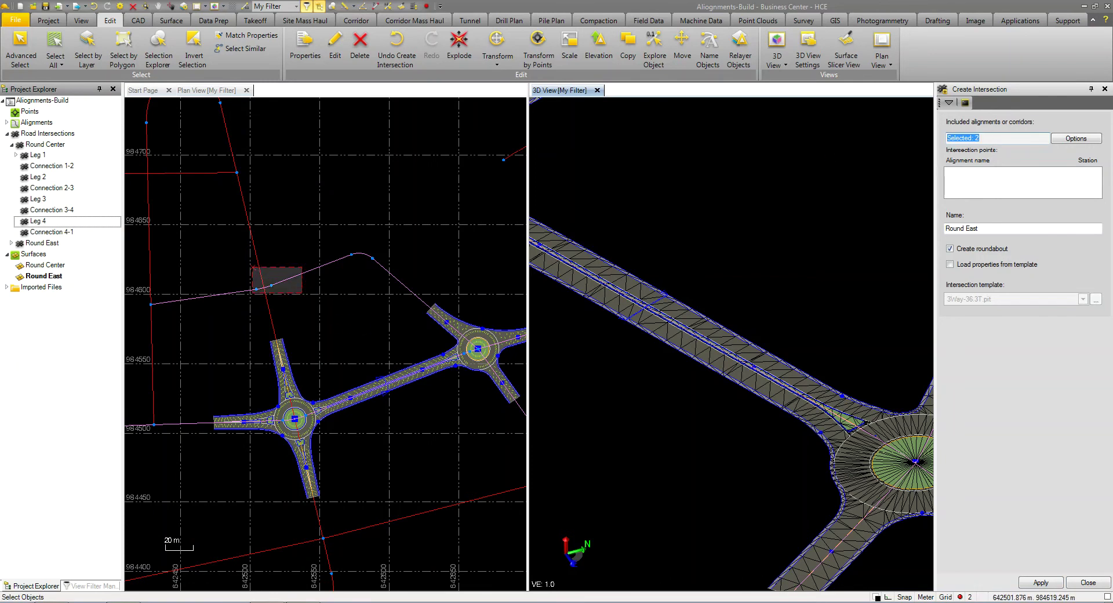
click(264, 286)
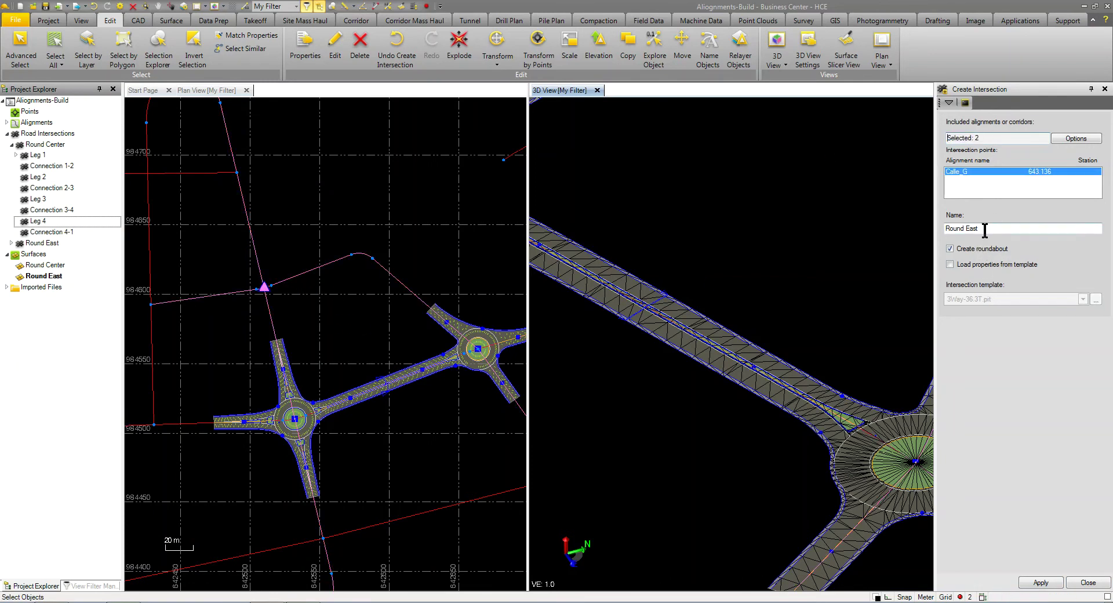
drag(989, 228, 870, 245)
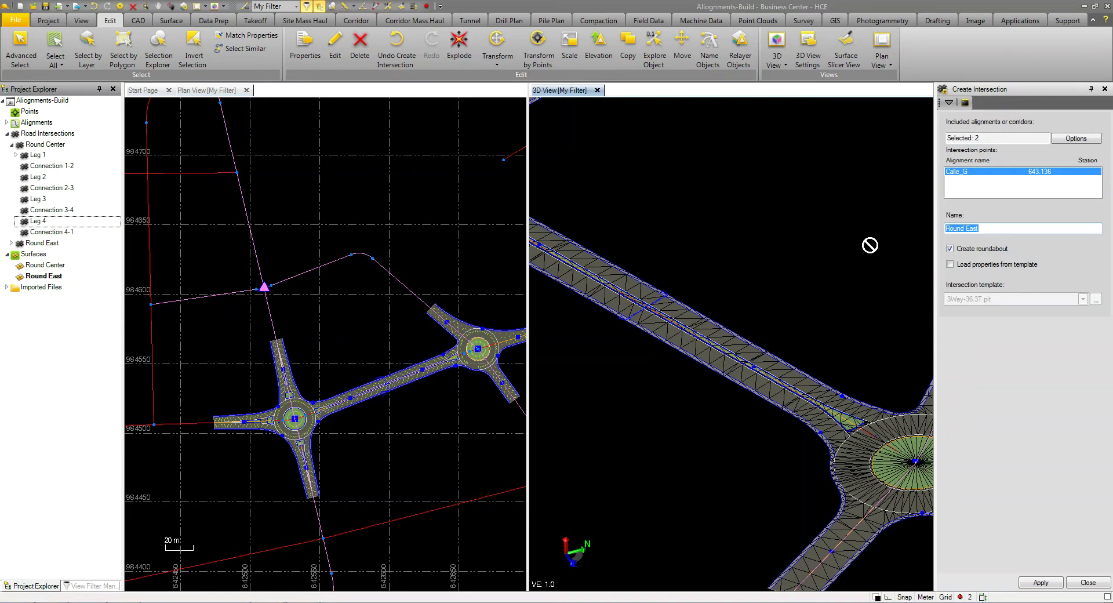
text(4Way)
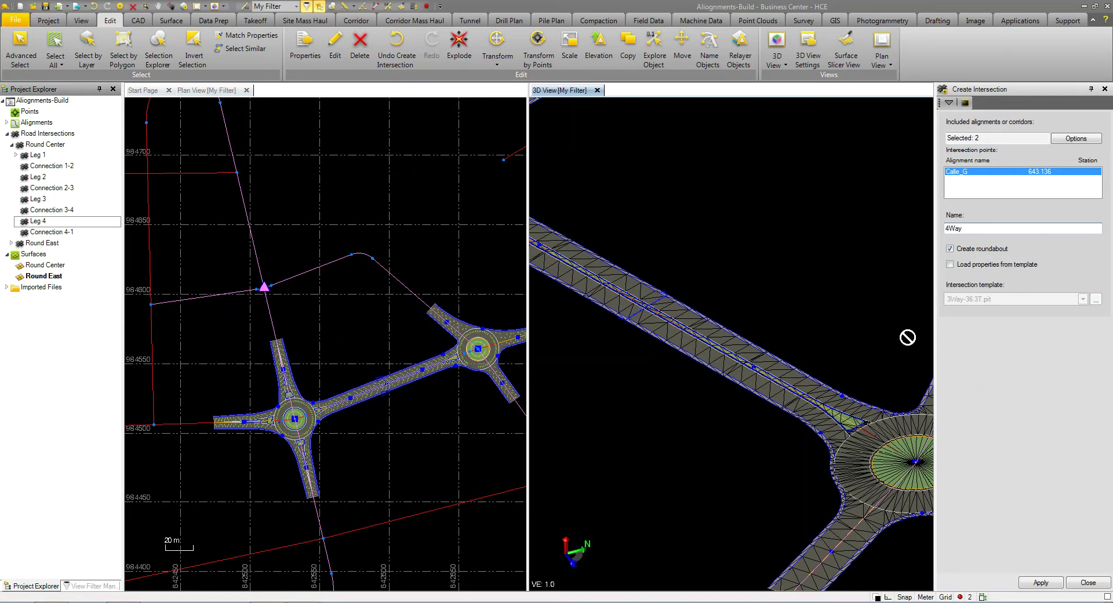
click(1042, 583)
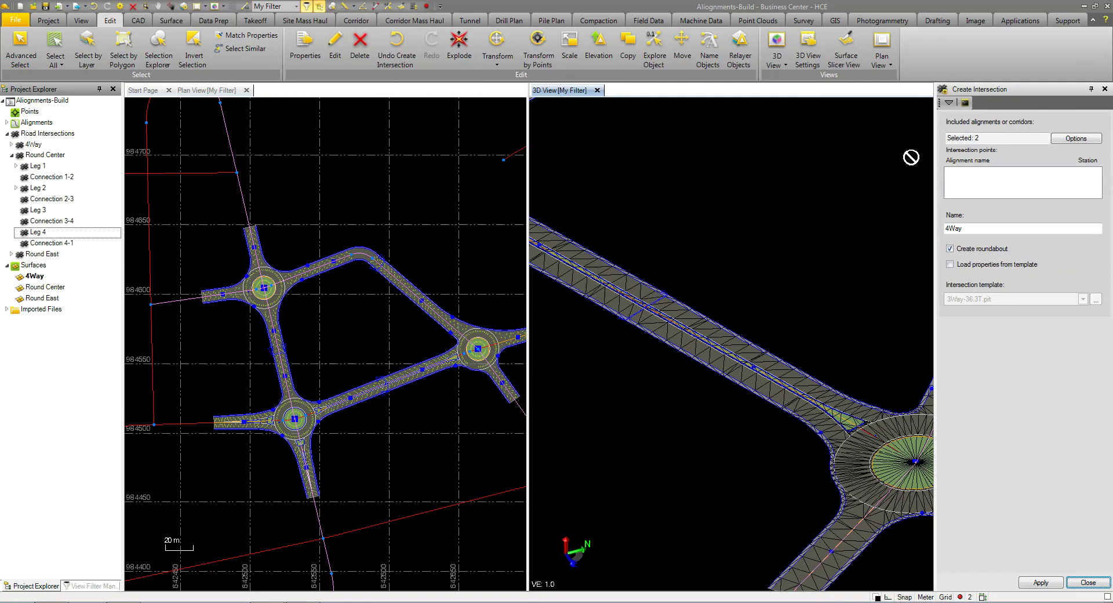
Change the 4Way intersection's type to X in its properties.
click(949, 105)
click(964, 131)
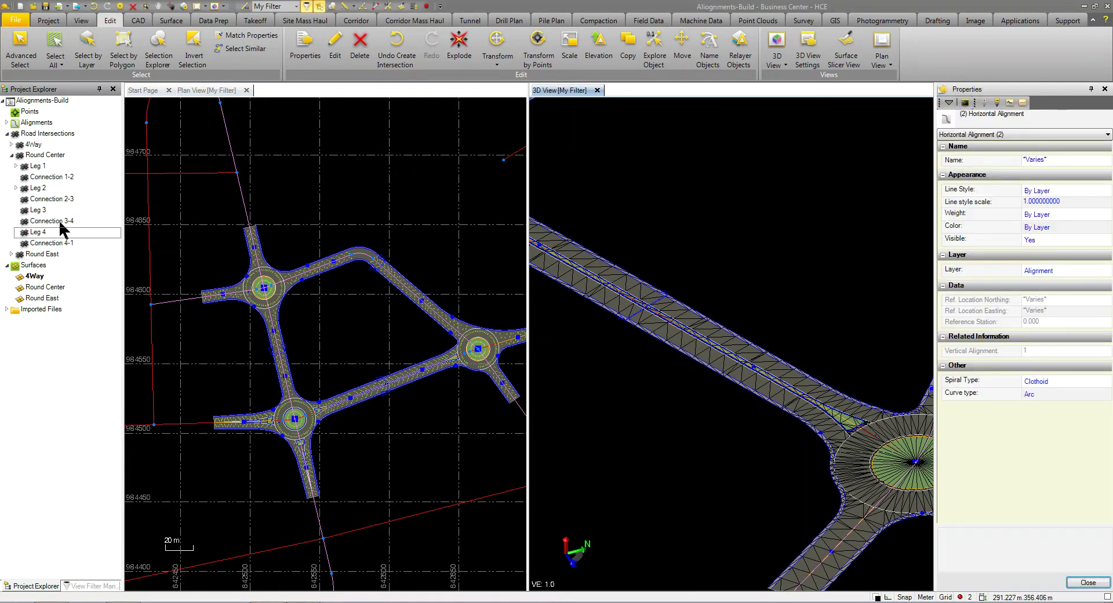
click(38, 147)
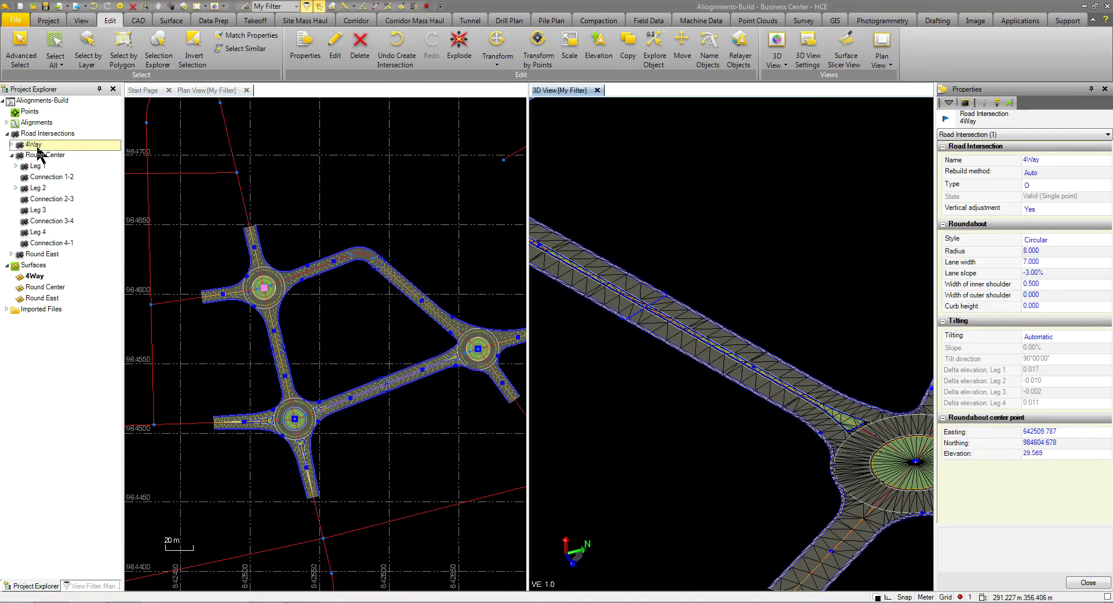
click(1046, 185)
click(1032, 197)
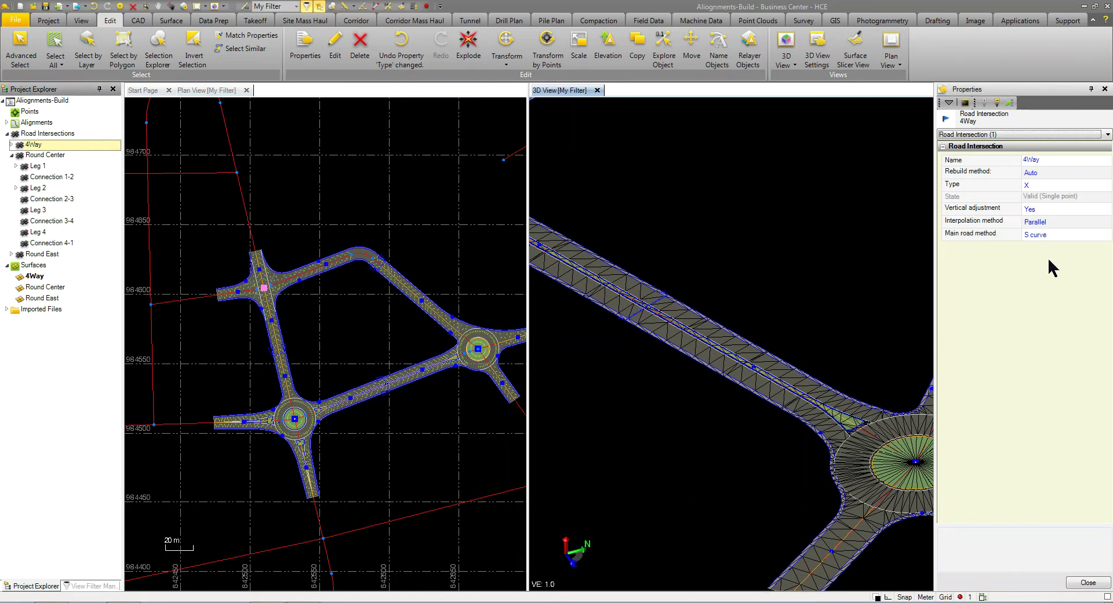
click(950, 103)
Create intersection T1 at the Calle_C crossing without a roundabout.
click(958, 126)
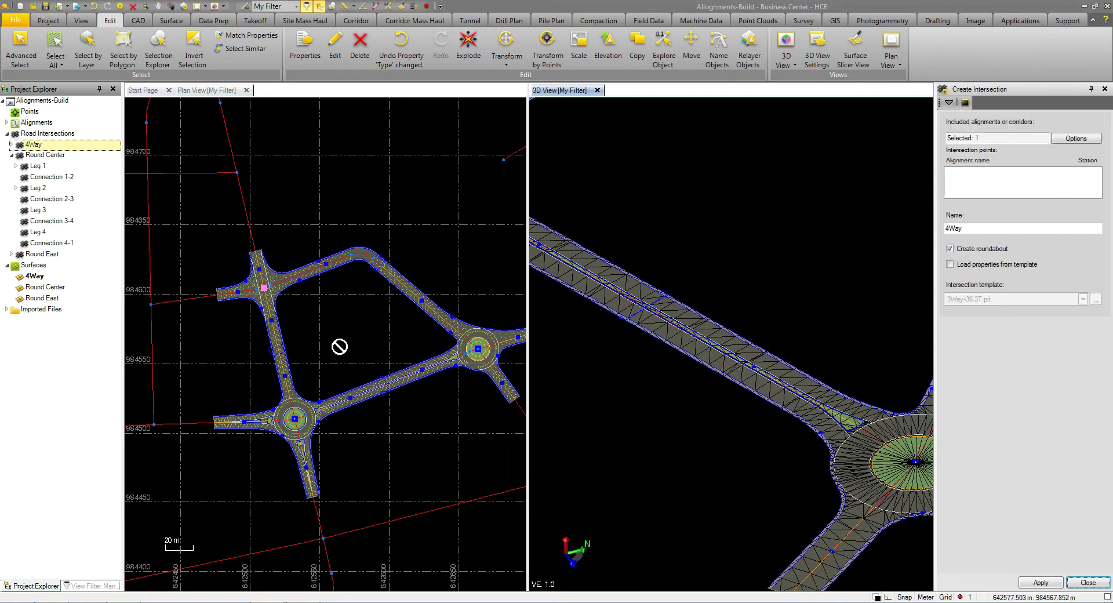
middle_drag(213, 425, 259, 420)
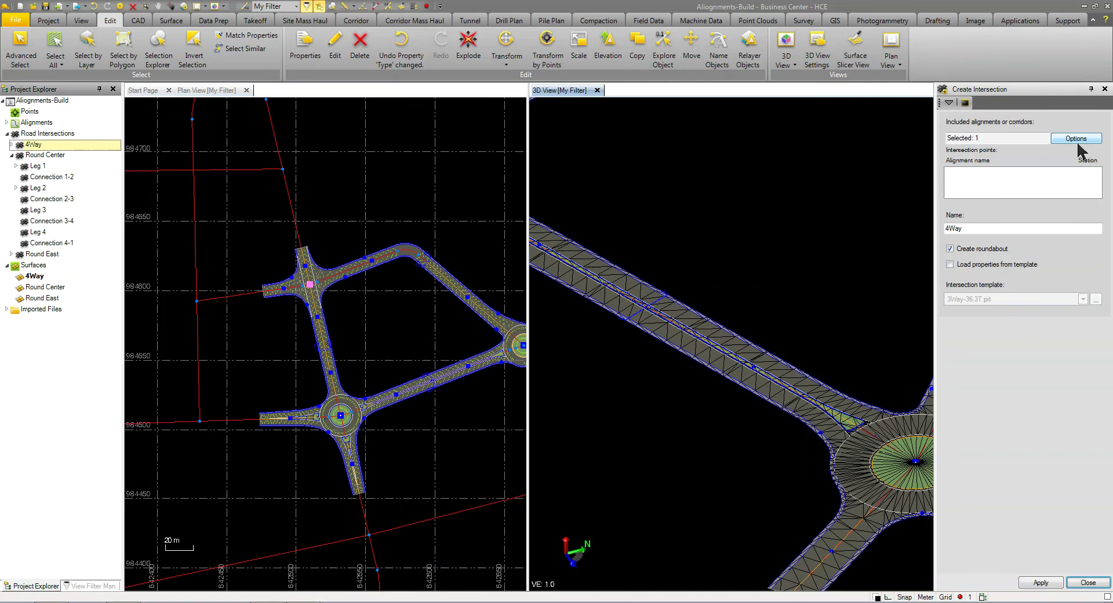
click(1000, 138)
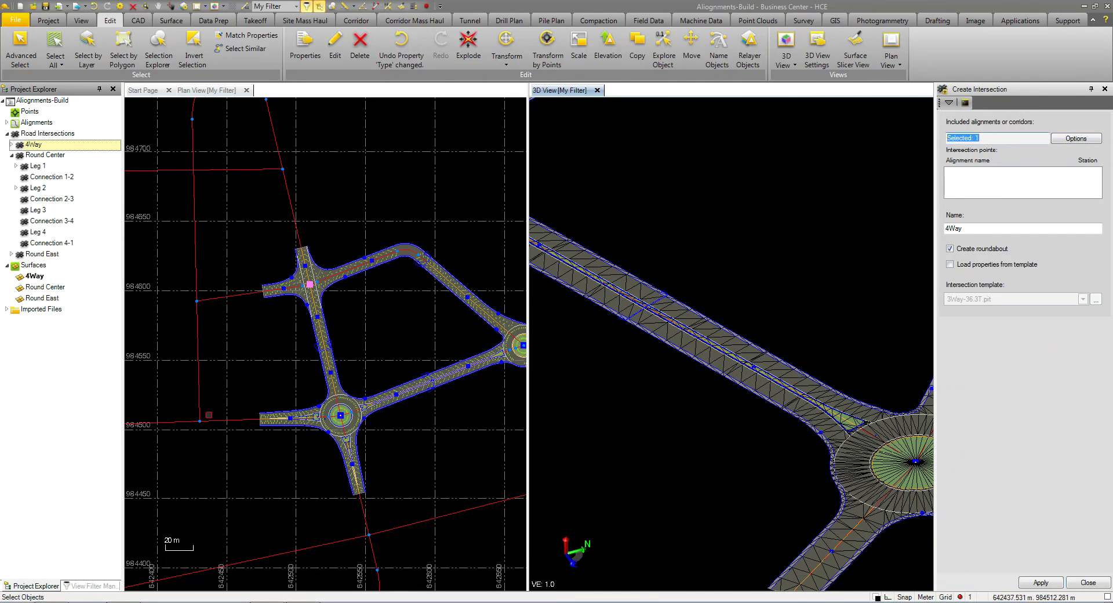
click(197, 300)
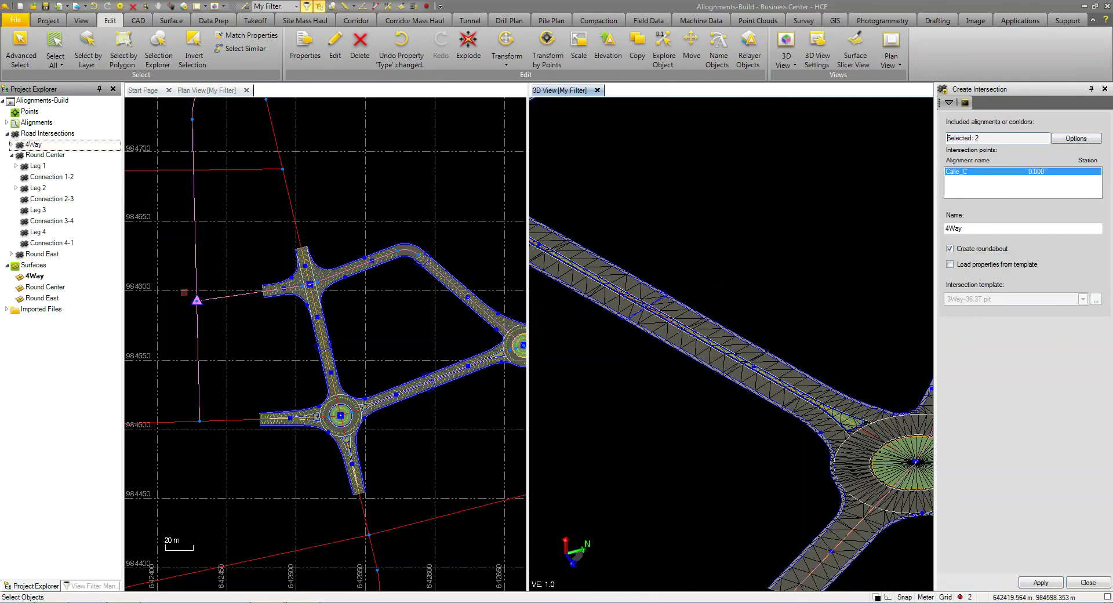
double_click(981, 231)
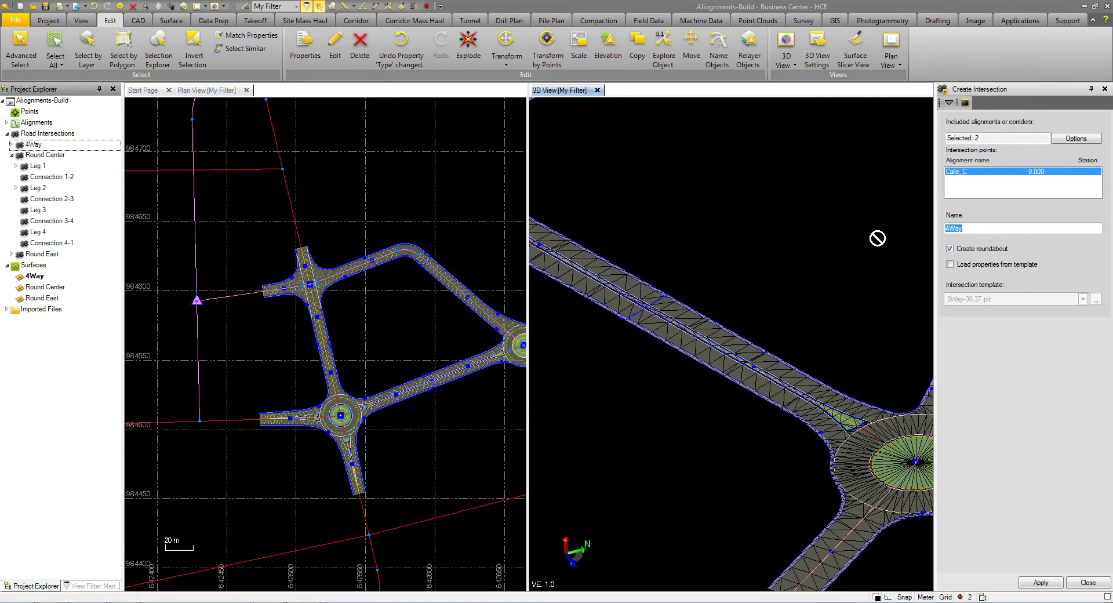
text(T1)
click(949, 248)
click(1052, 583)
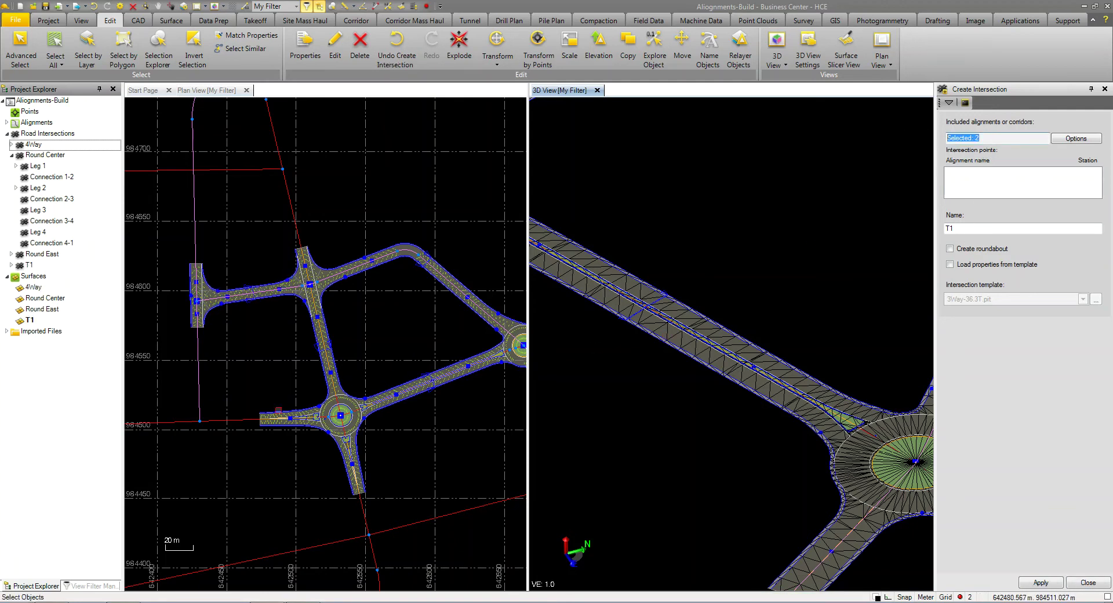
Create intersection T2 at the Calle_D crossing.
click(200, 421)
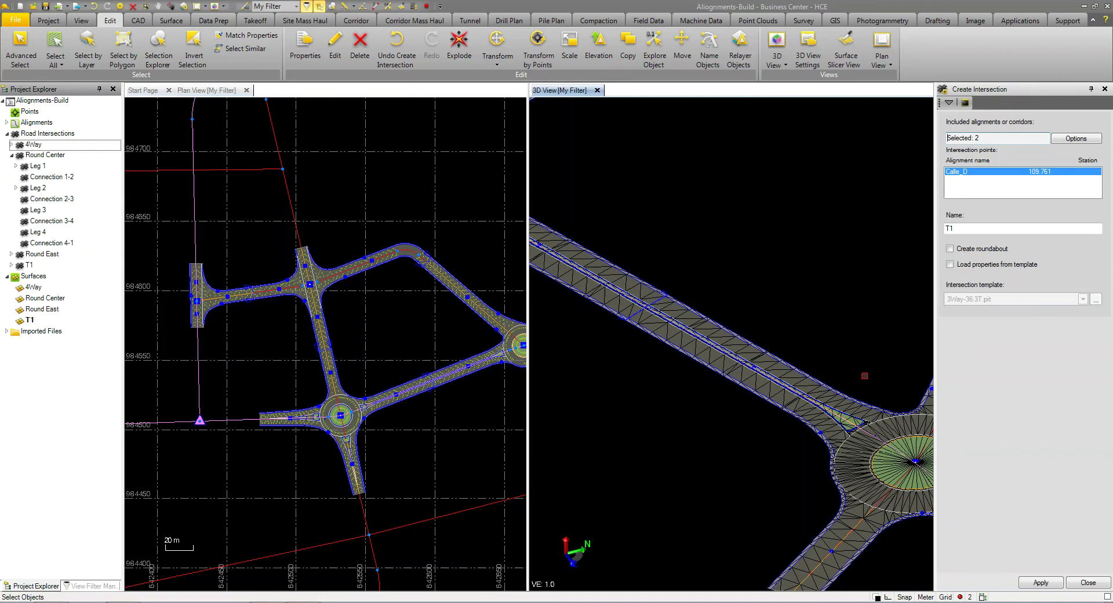
click(964, 229)
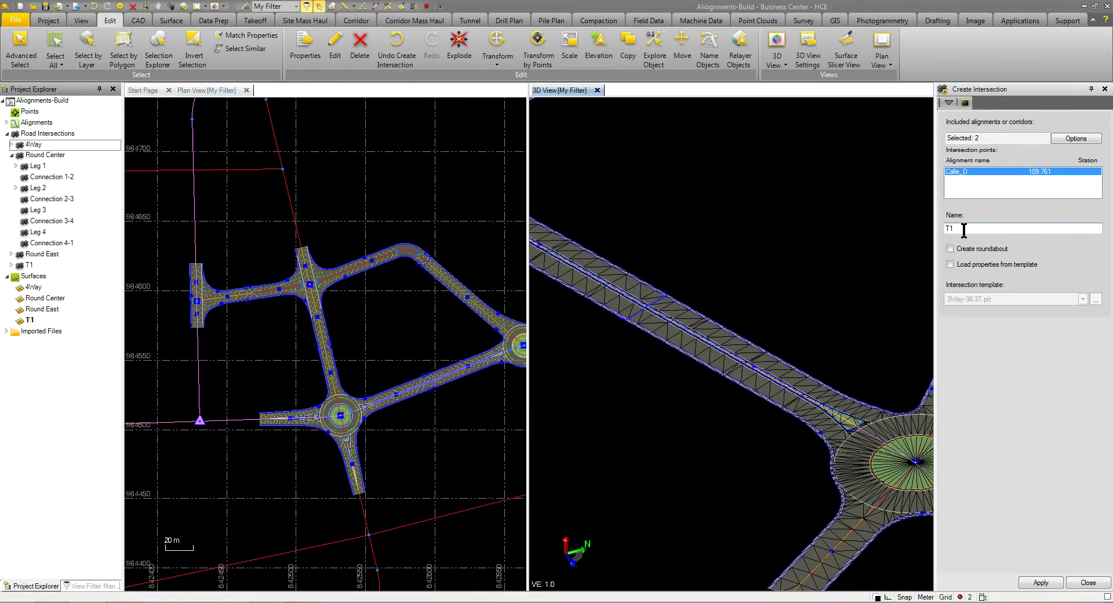
text(2)
click(1052, 585)
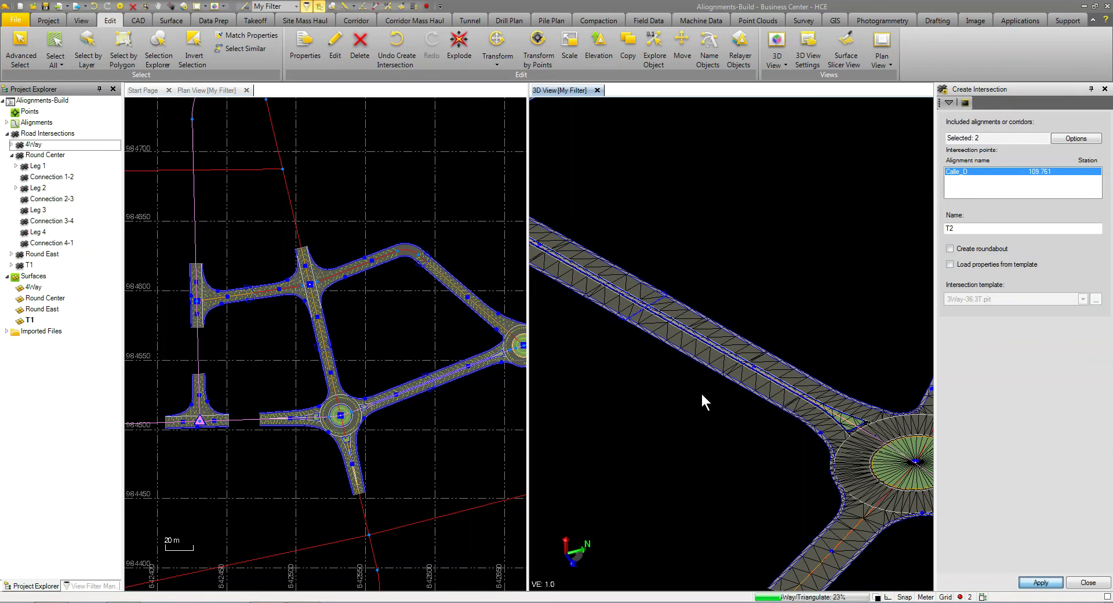
scroll(698, 394, down, 2)
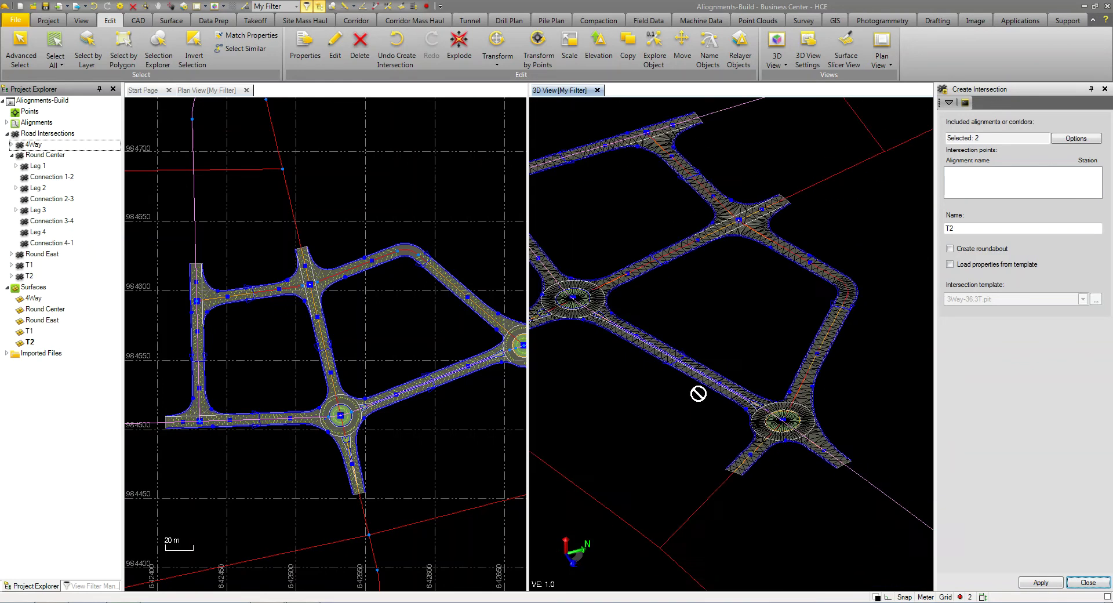
scroll(702, 361, down, 2)
scroll(733, 374, down, 2)
scroll(777, 428, down, 2)
scroll(777, 428, down, 2)
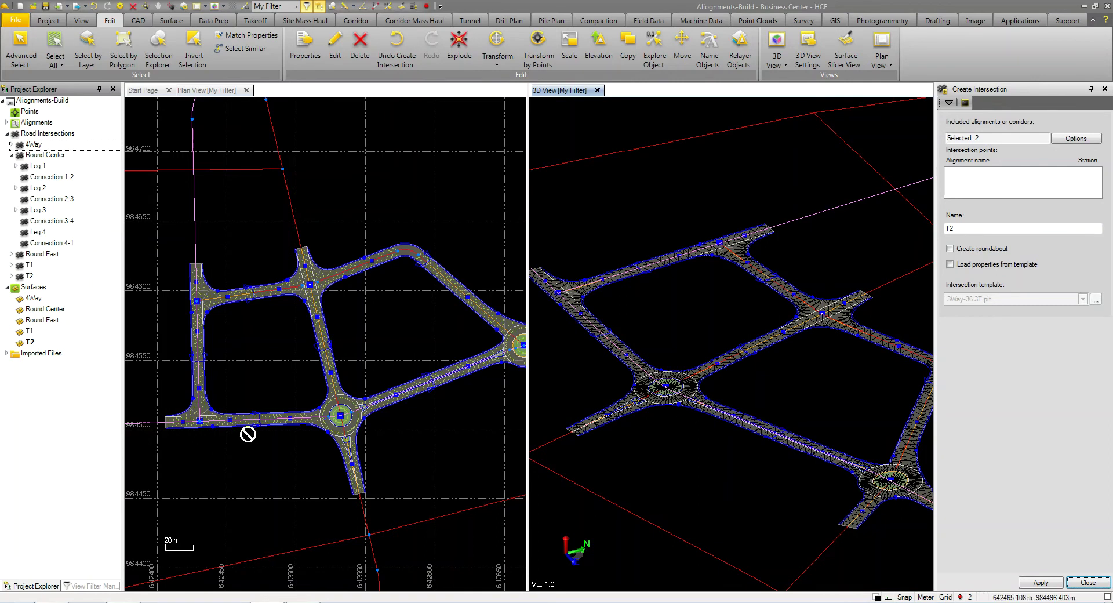
scroll(248, 435, up, 2)
scroll(248, 435, up, 1)
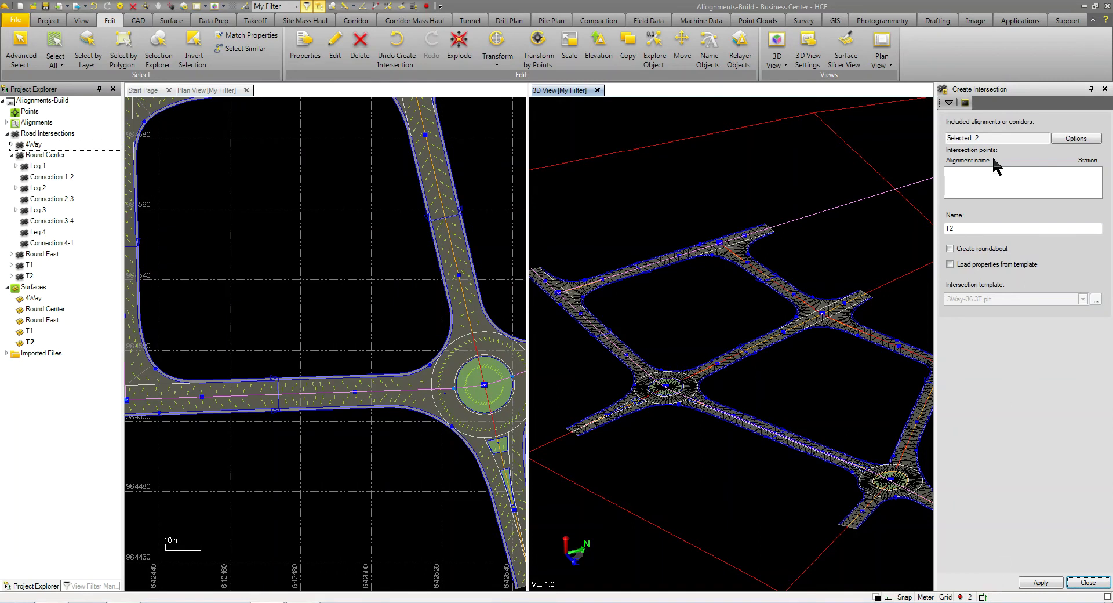
click(949, 103)
click(955, 123)
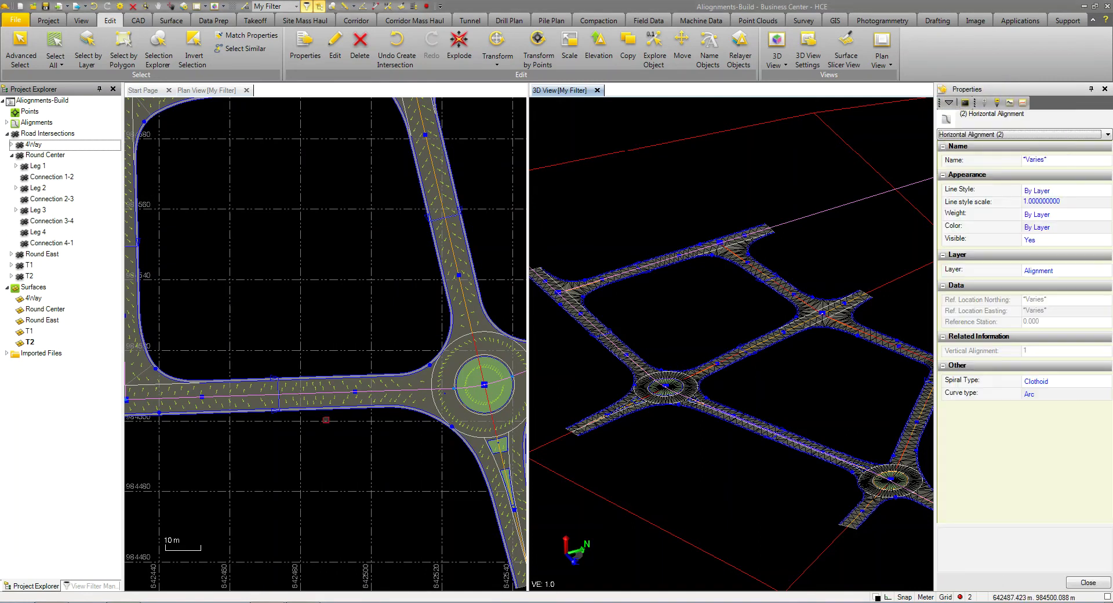
click(356, 390)
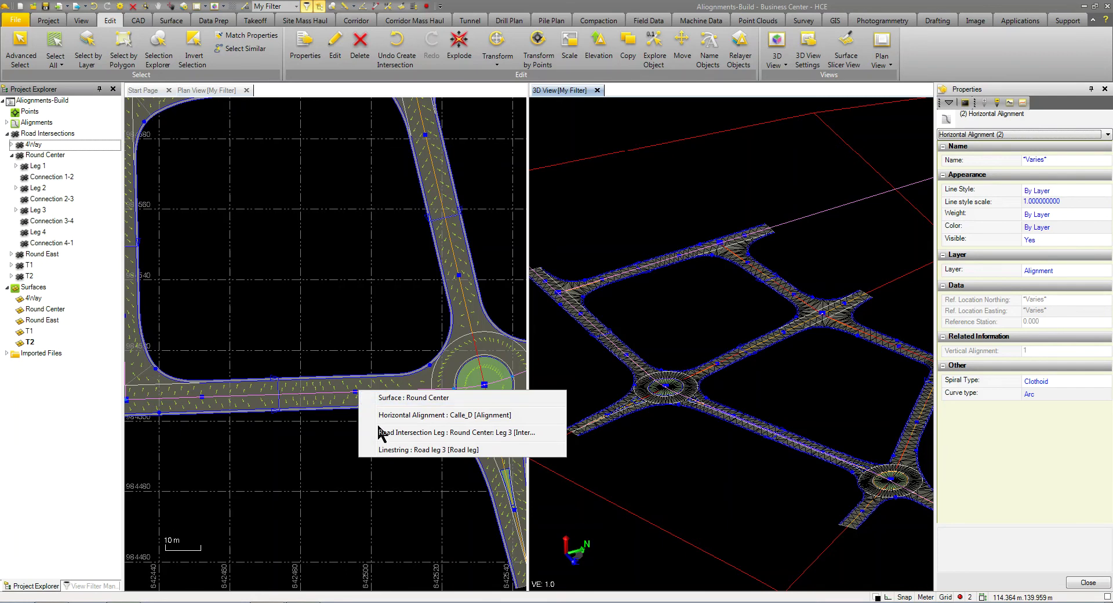
click(446, 433)
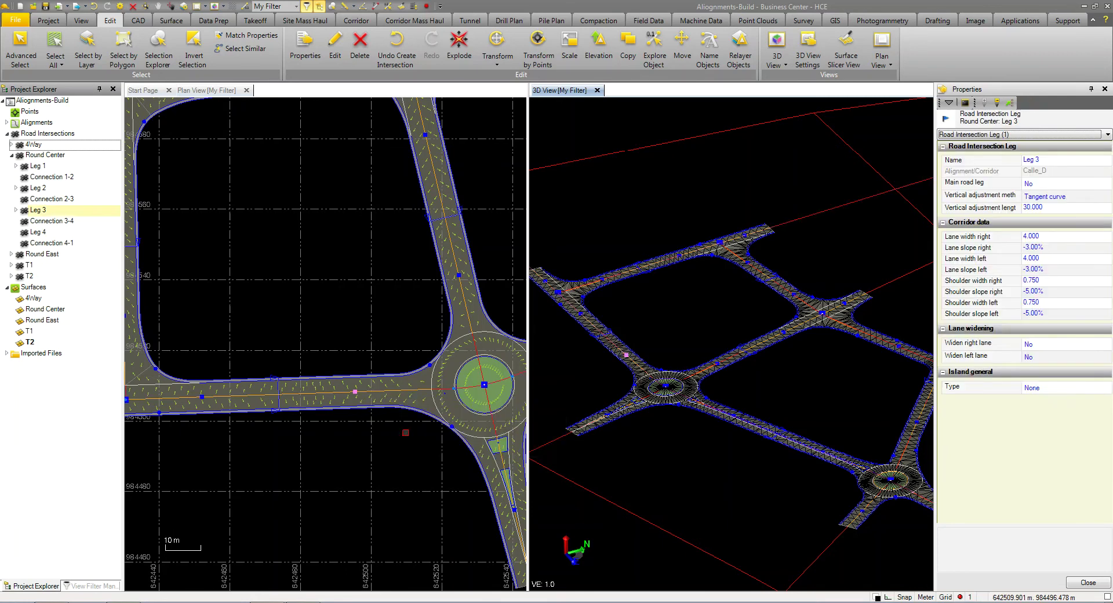
click(1052, 387)
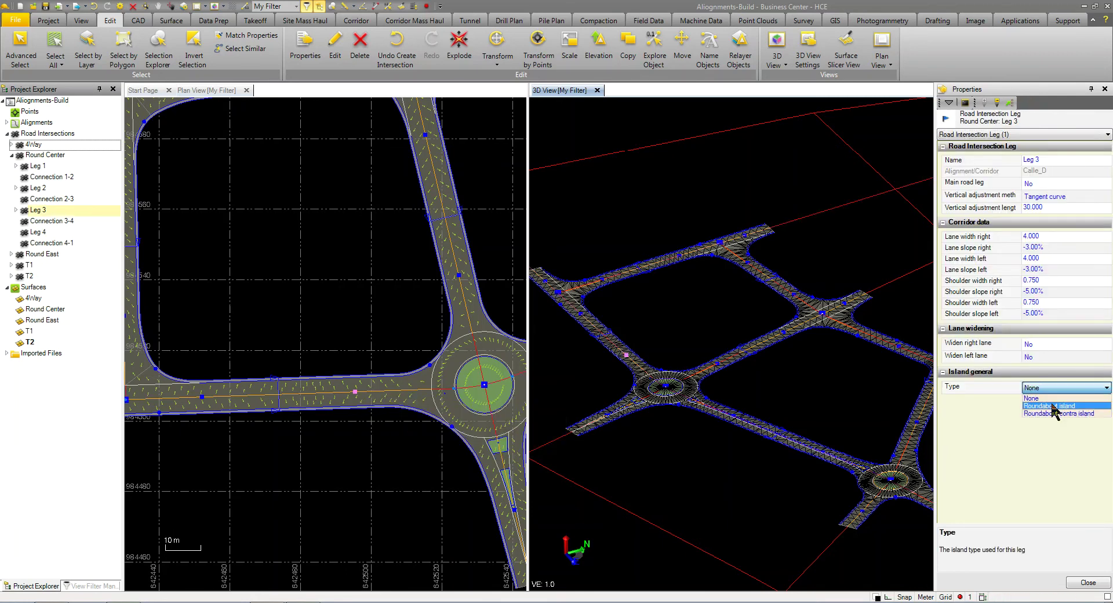
click(1051, 405)
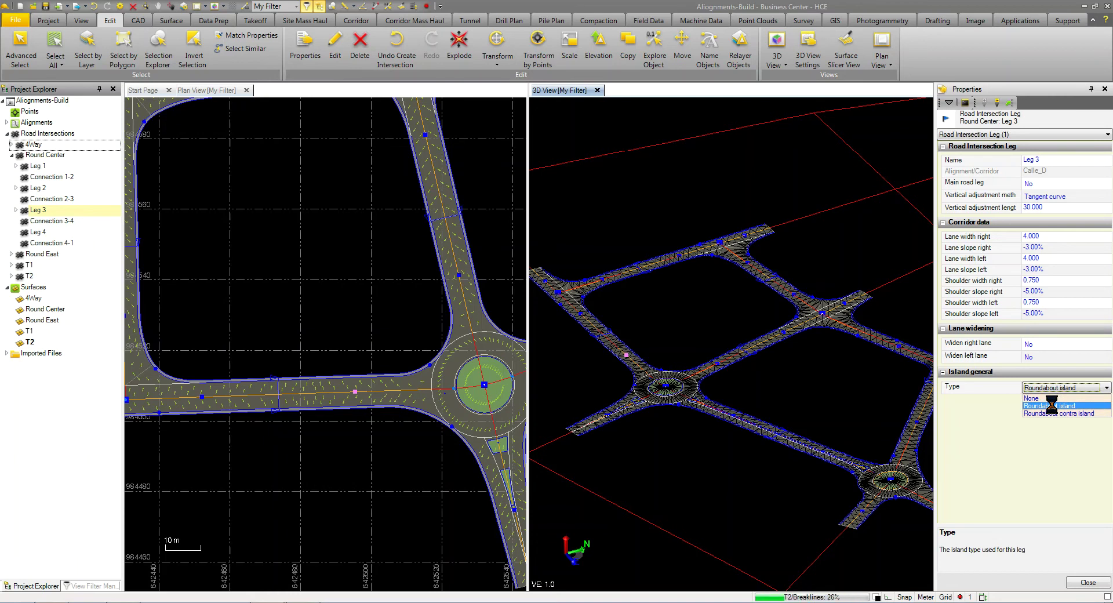
middle_drag(156, 383, 288, 374)
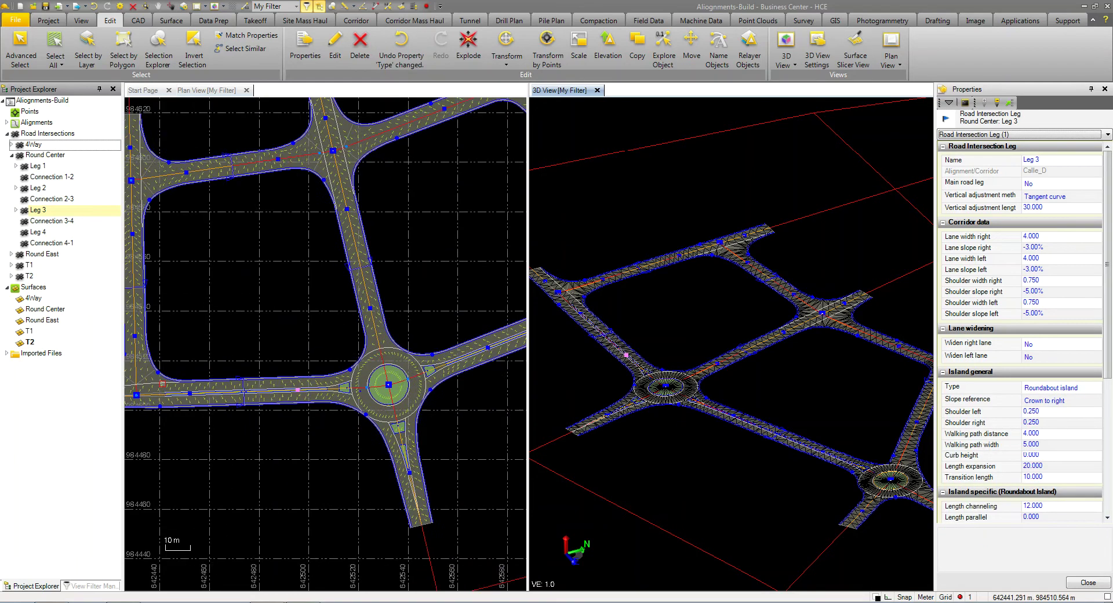
scroll(288, 374, up, 1)
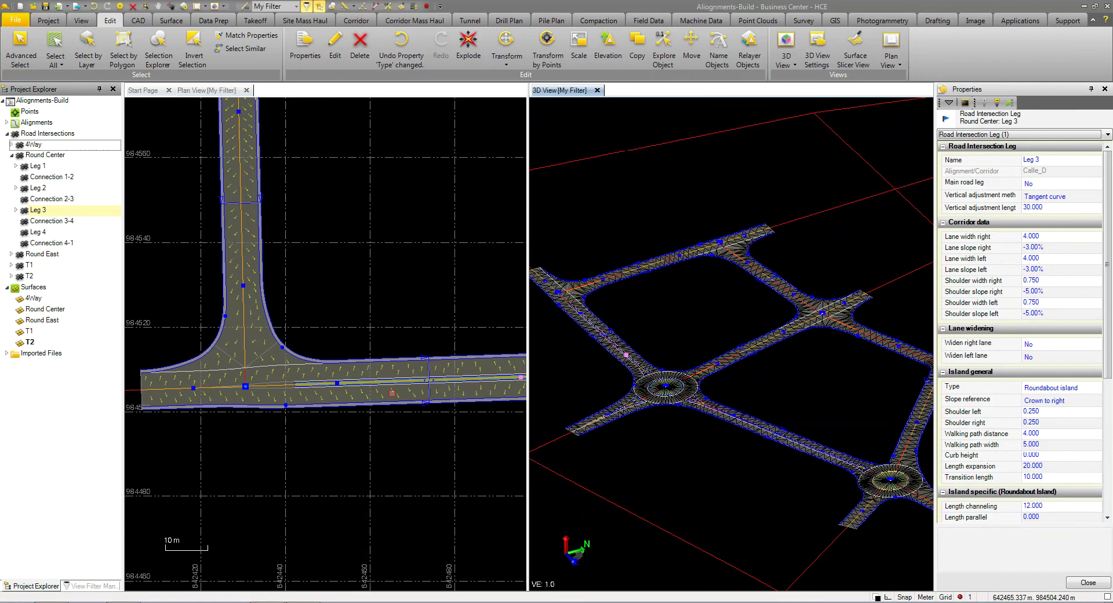
scroll(295, 380, up, 5)
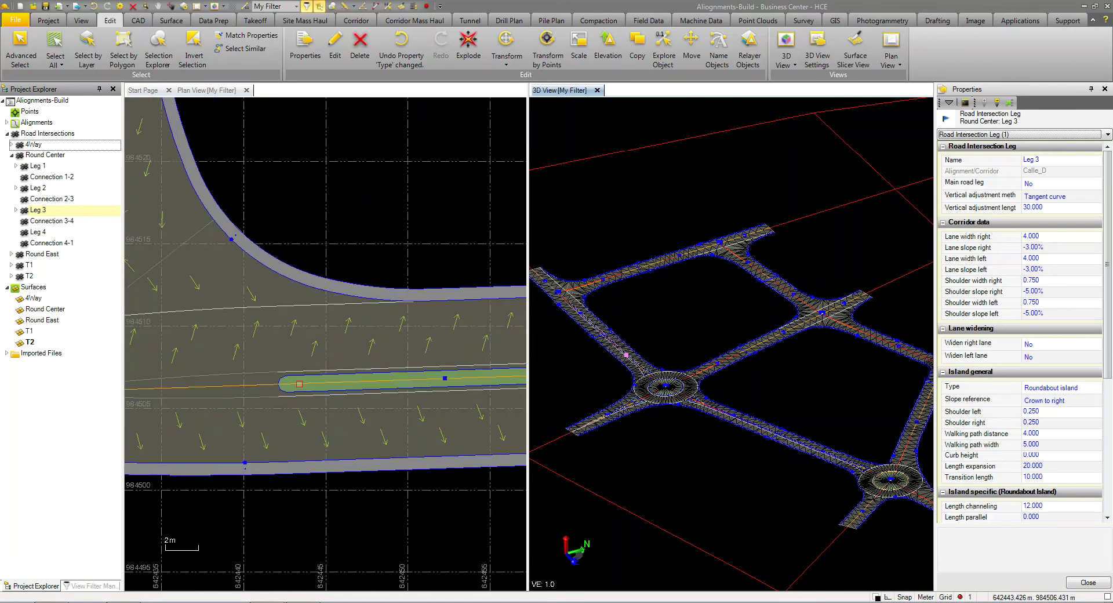
scroll(271, 396, down, 1)
scroll(276, 404, down, 1)
scroll(252, 413, down, 1)
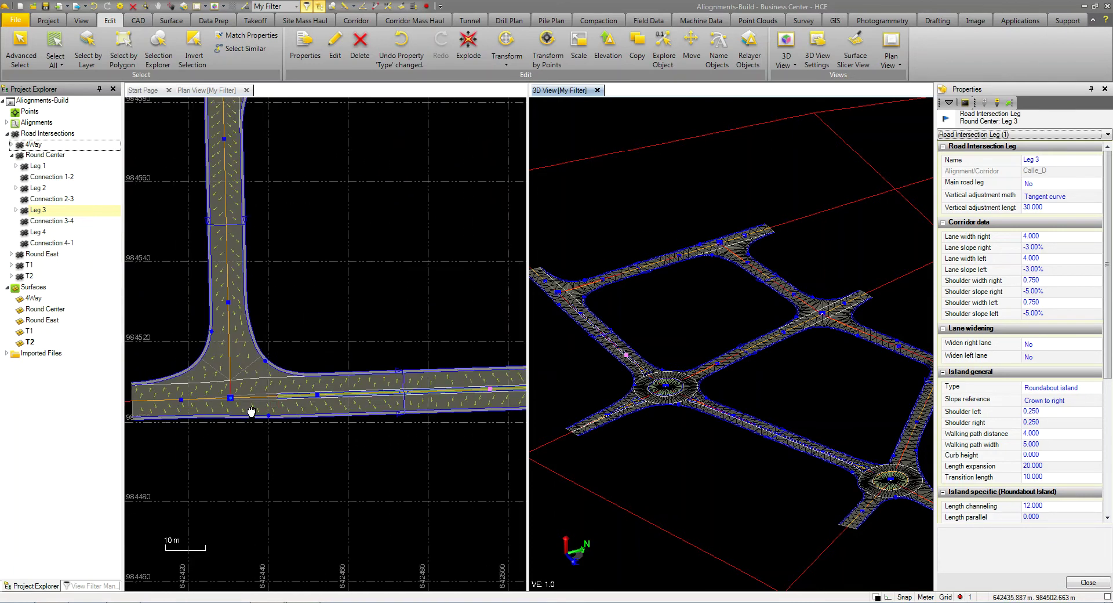
scroll(317, 400, down, 2)
click(257, 386)
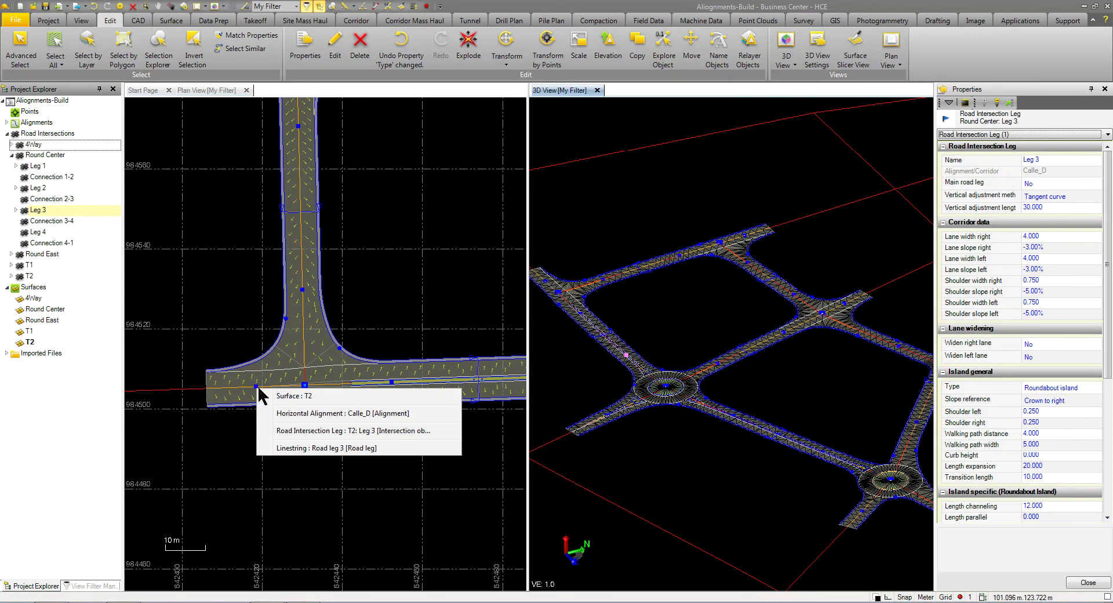
Clear the selection and centre the T2 T-junction in the plan view.
click(246, 432)
scroll(250, 429, down, 3)
middle_drag(317, 426, 342, 427)
scroll(257, 428, up, 1)
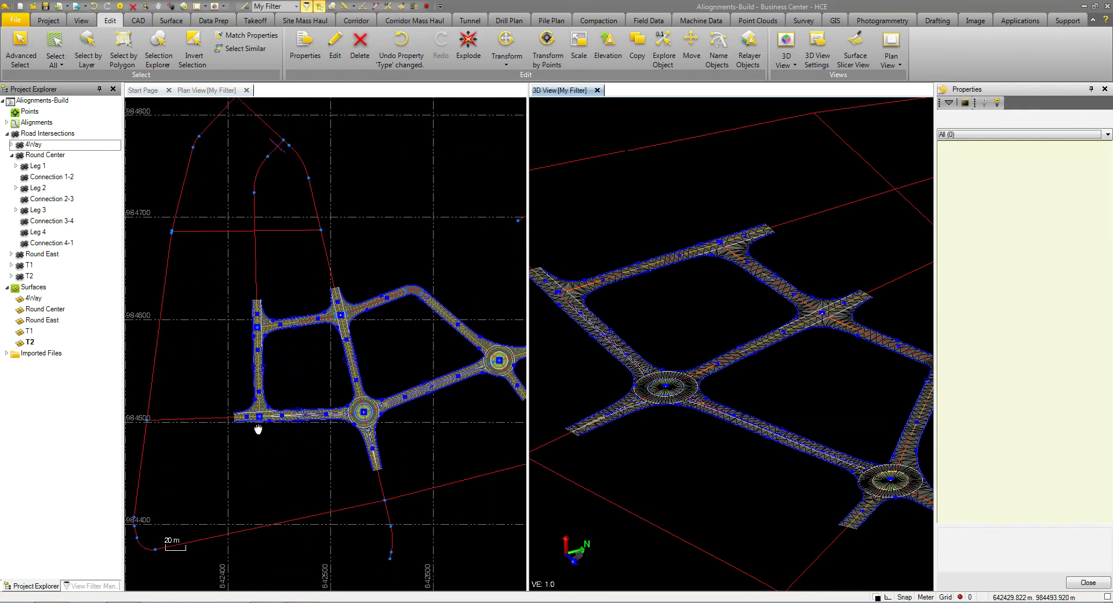
scroll(256, 428, up, 1)
scroll(250, 417, up, 2)
scroll(245, 407, up, 1)
scroll(245, 406, up, 1)
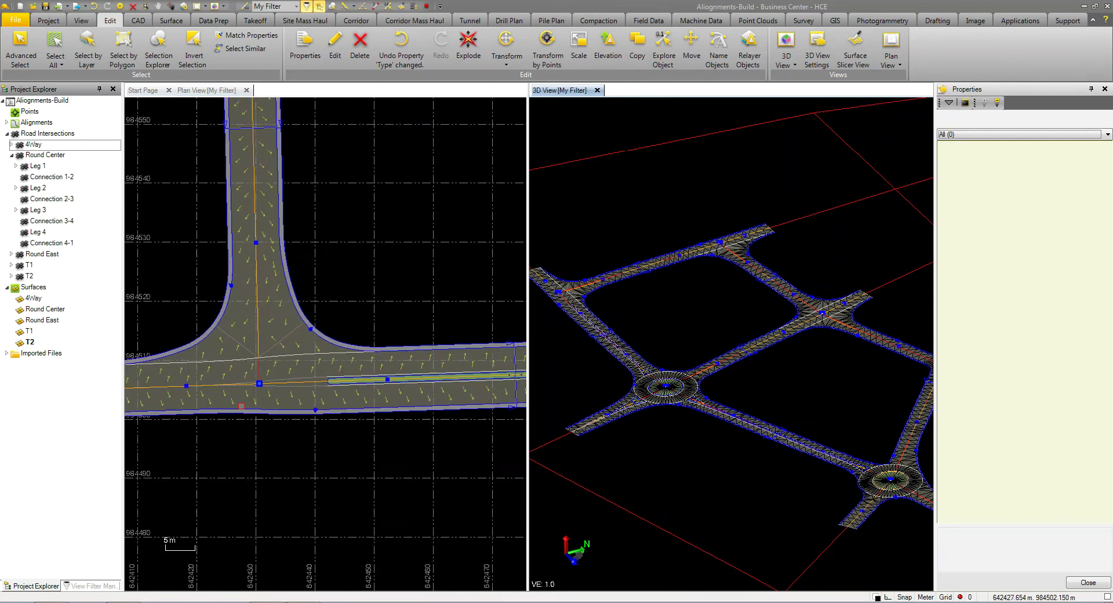
middle_drag(244, 407, 305, 388)
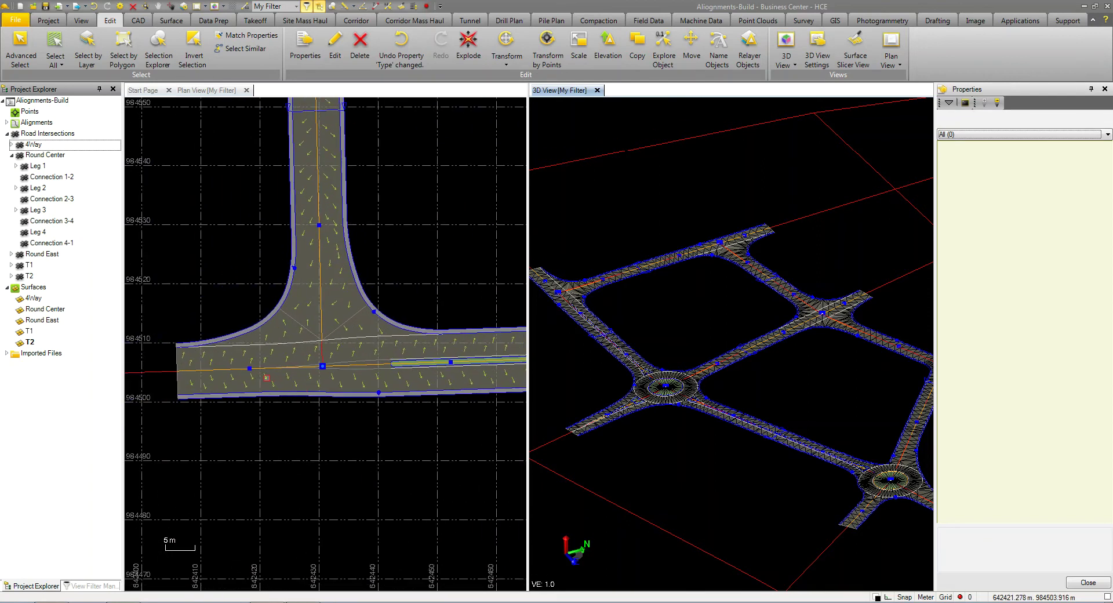
Set the island type of T2 Leg 3 to Separator.
click(248, 368)
click(278, 409)
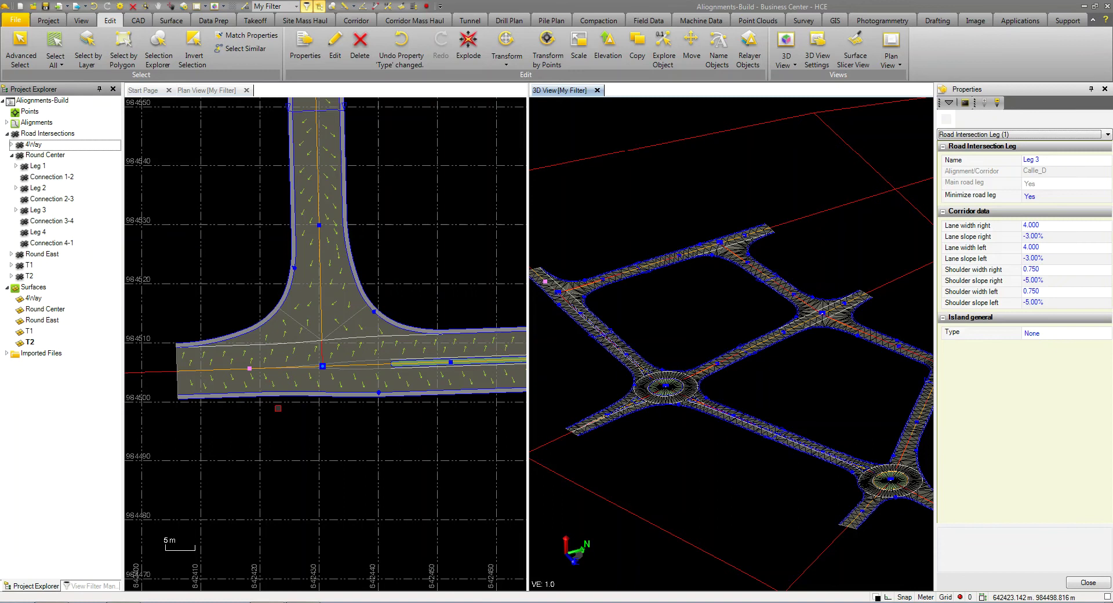
click(1056, 332)
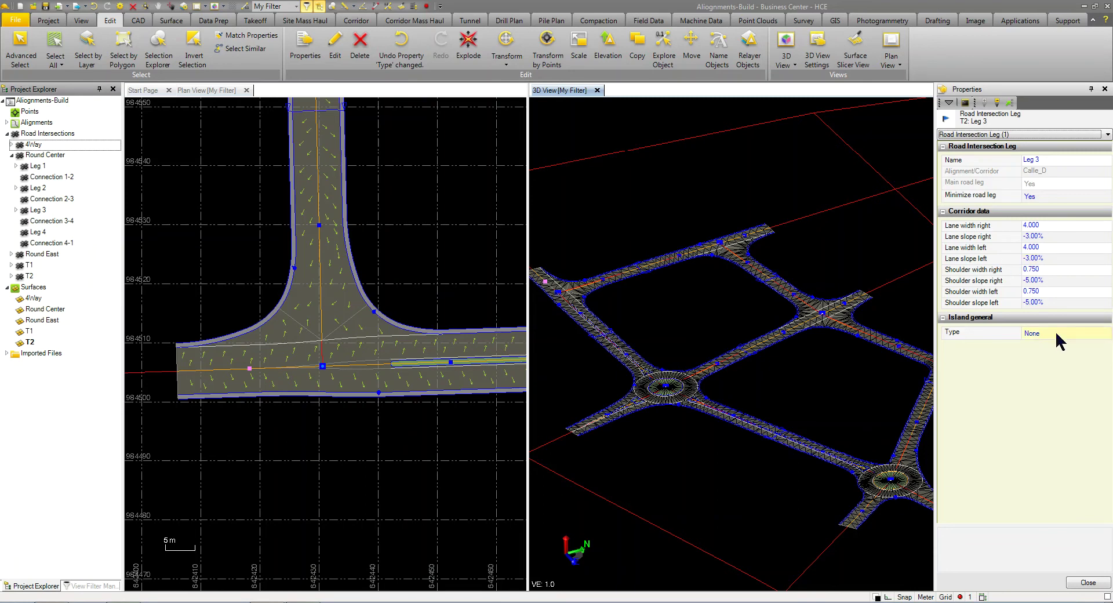
click(1046, 359)
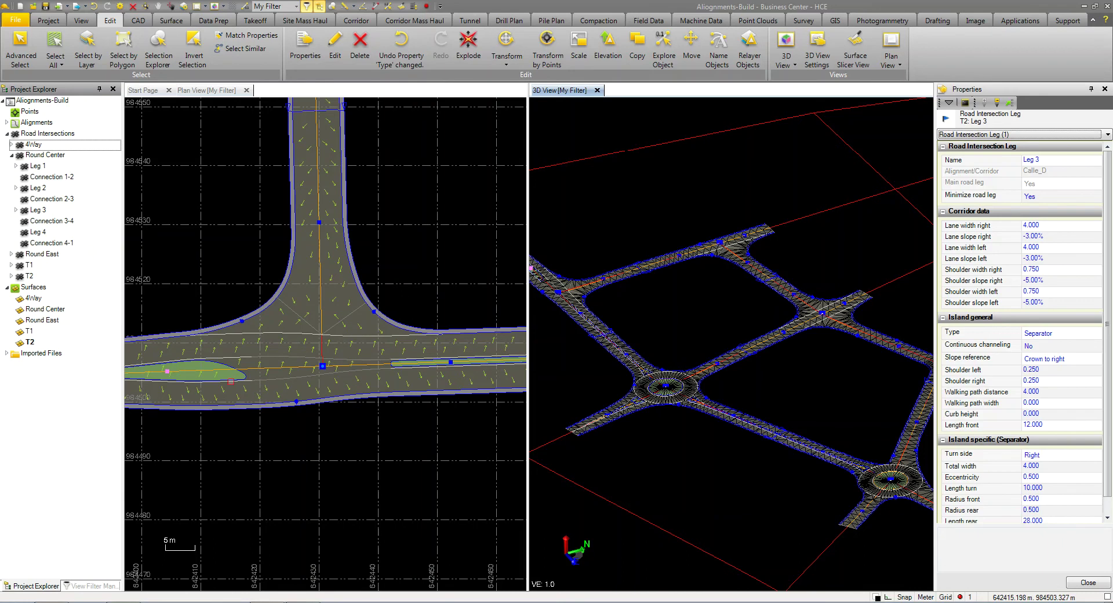
scroll(224, 404, down, 2)
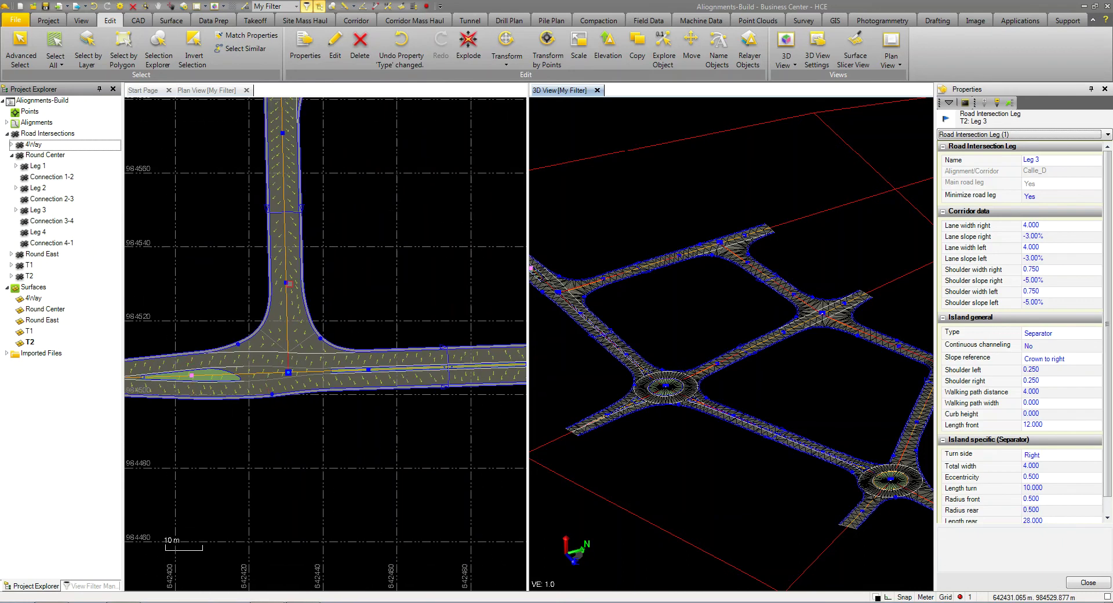
middle_drag(286, 282, 283, 351)
scroll(283, 352, down, 1)
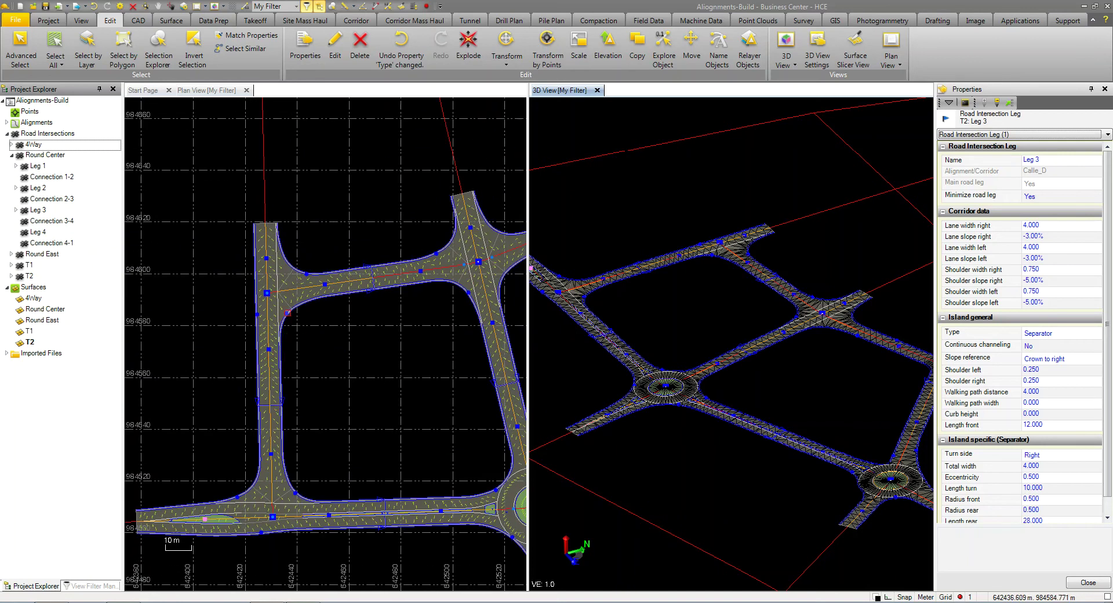
click(288, 313)
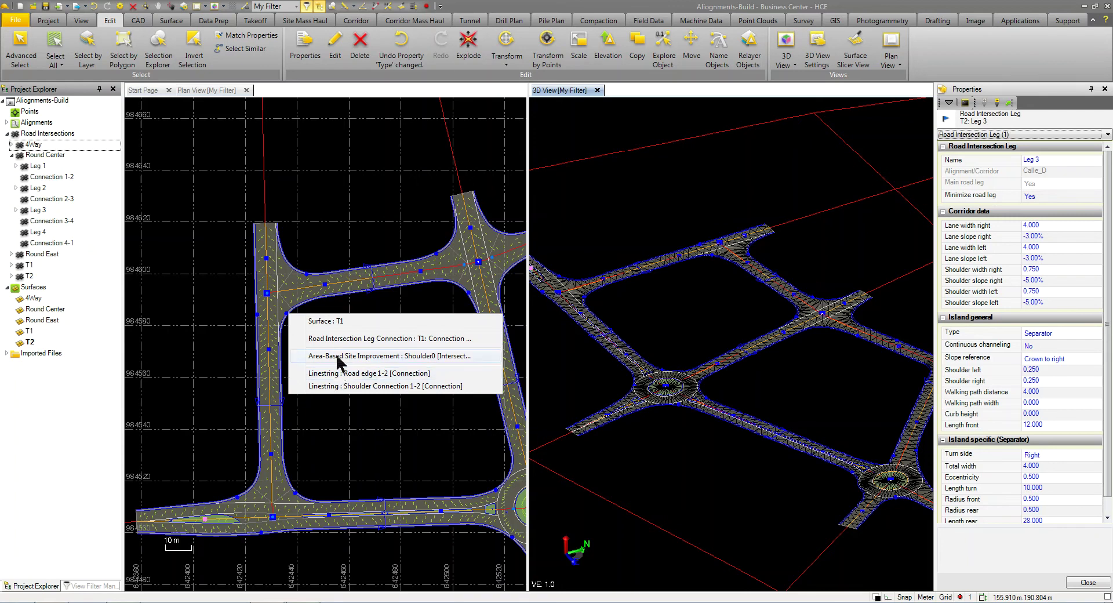
click(342, 339)
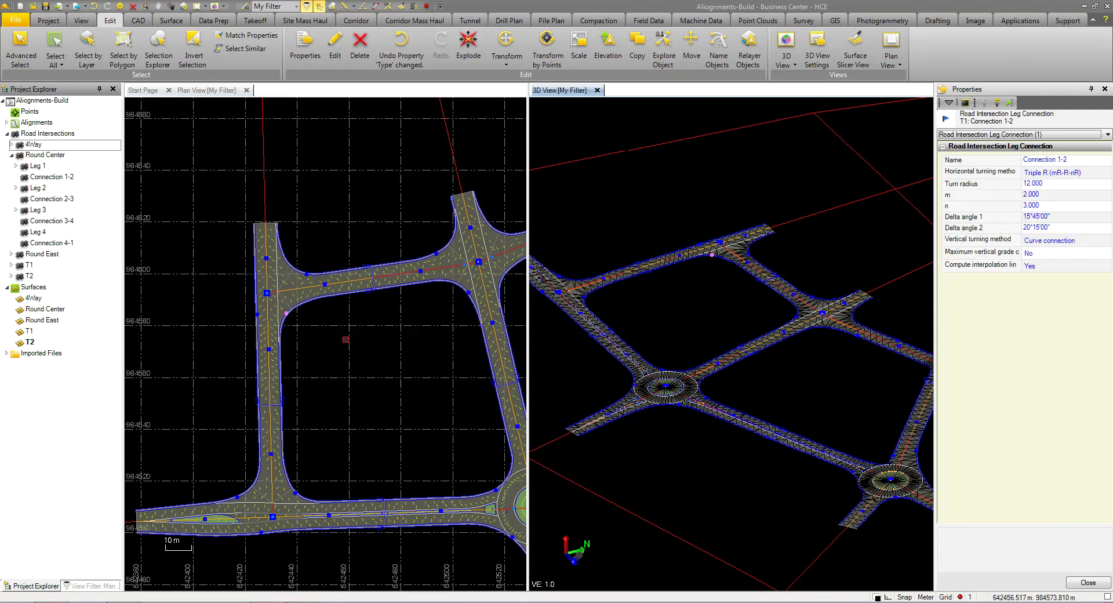
click(1057, 276)
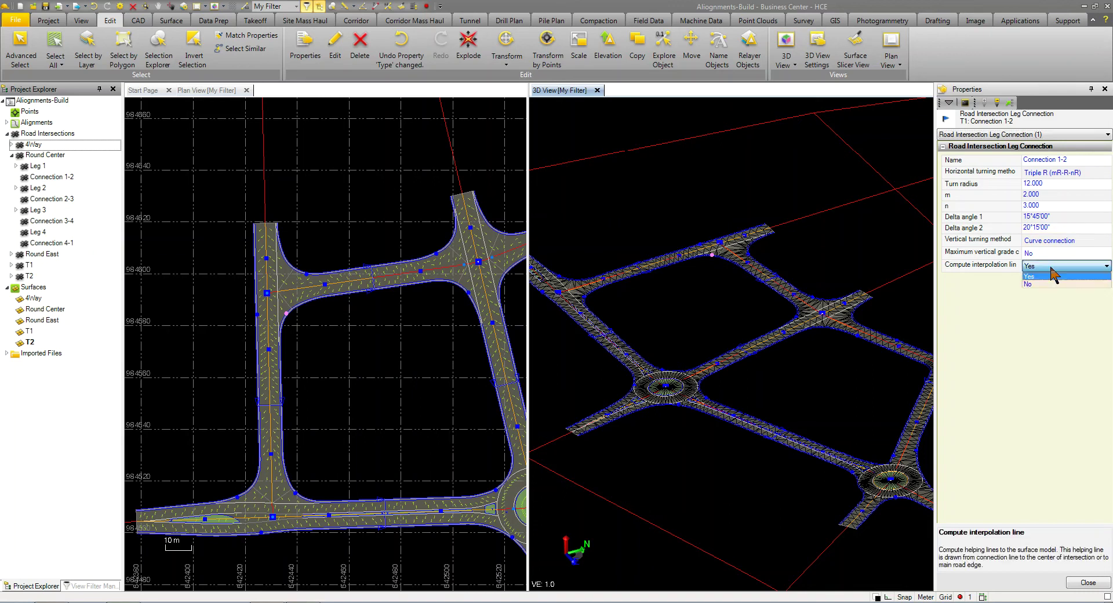
click(1052, 172)
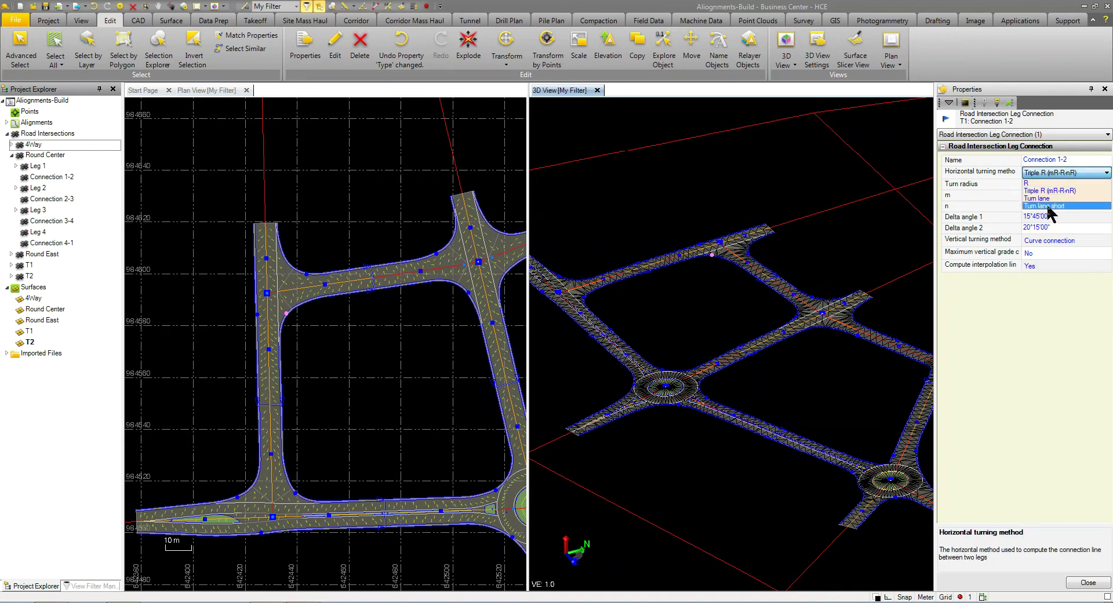
click(1048, 207)
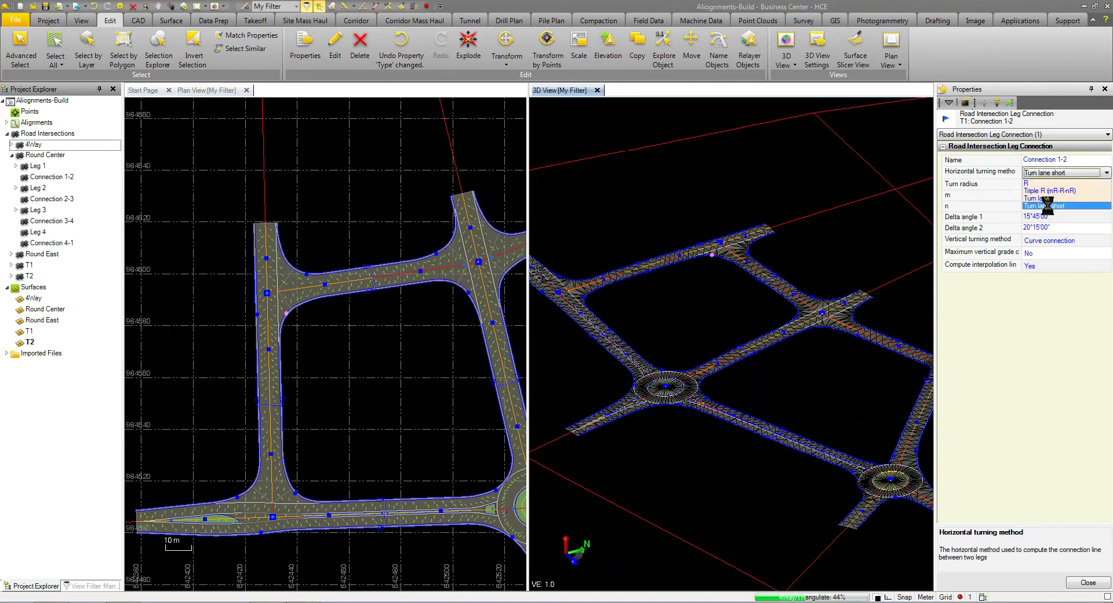
click(1049, 174)
click(1038, 199)
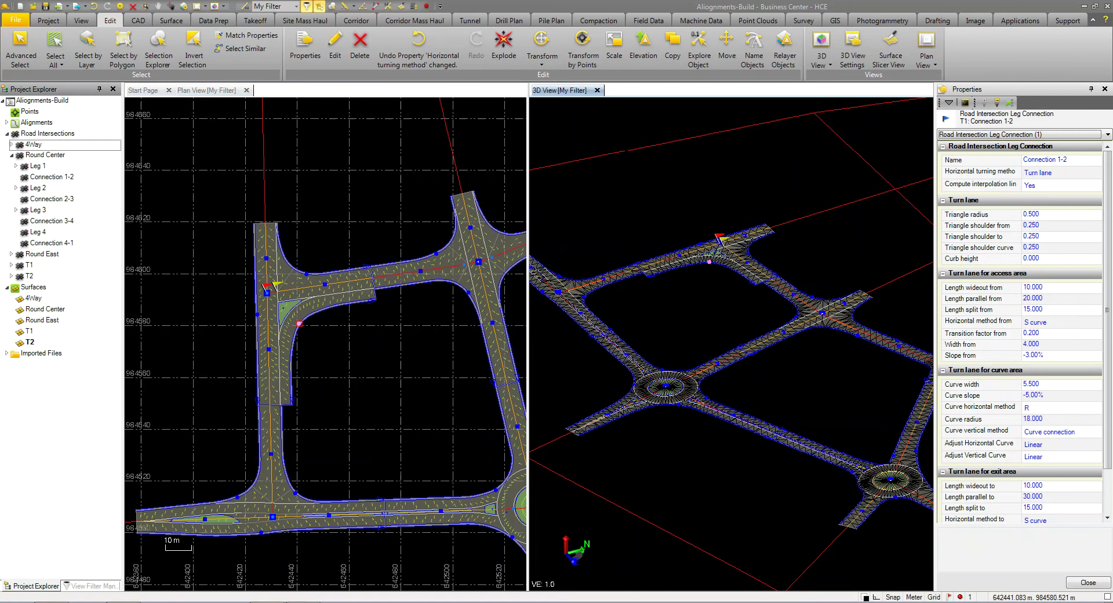
scroll(267, 399, up, 3)
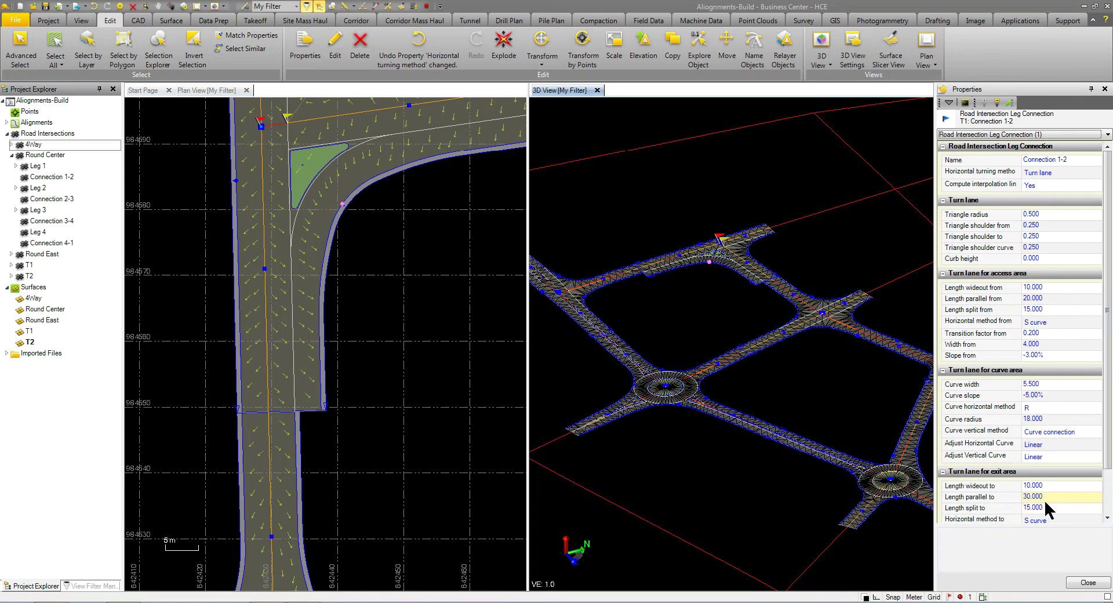
click(1052, 159)
click(1081, 172)
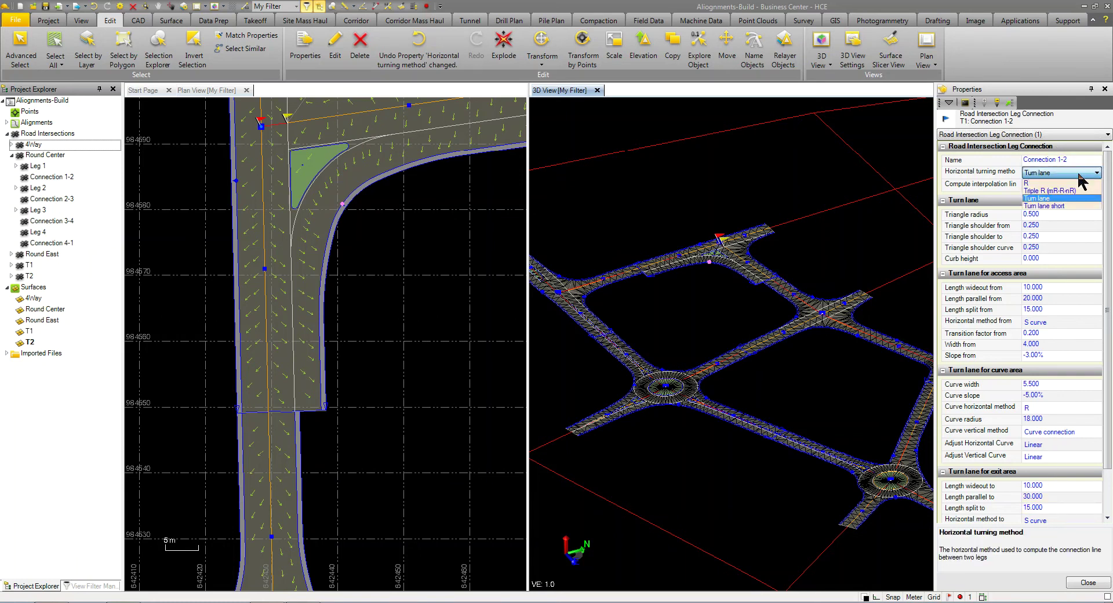
click(1068, 190)
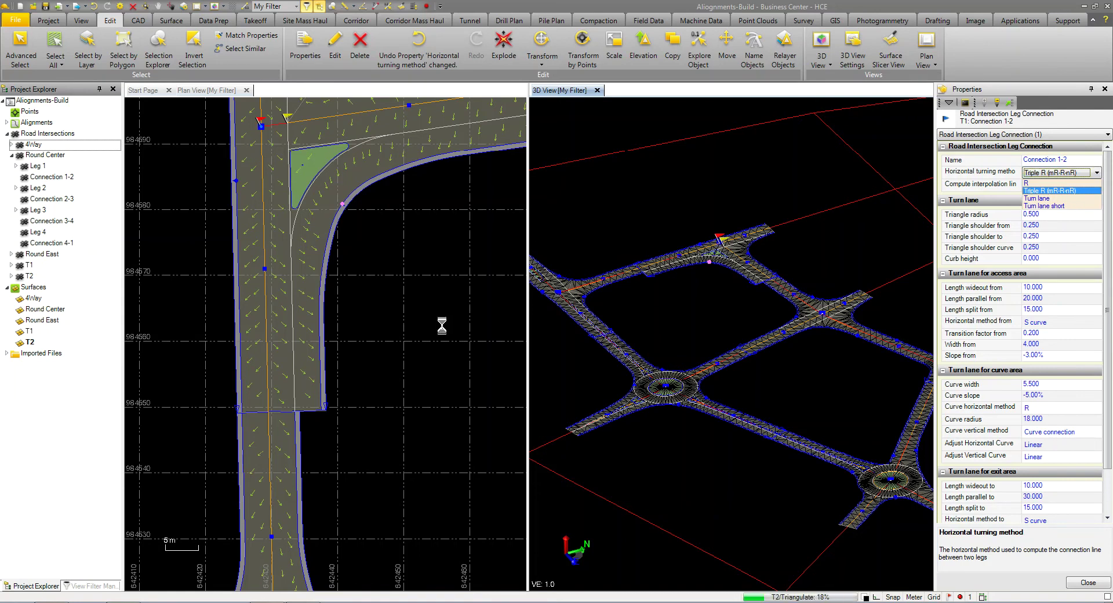
Give Leg 3 of the T1 intersection a turn lane island.
middle_drag(311, 178, 303, 267)
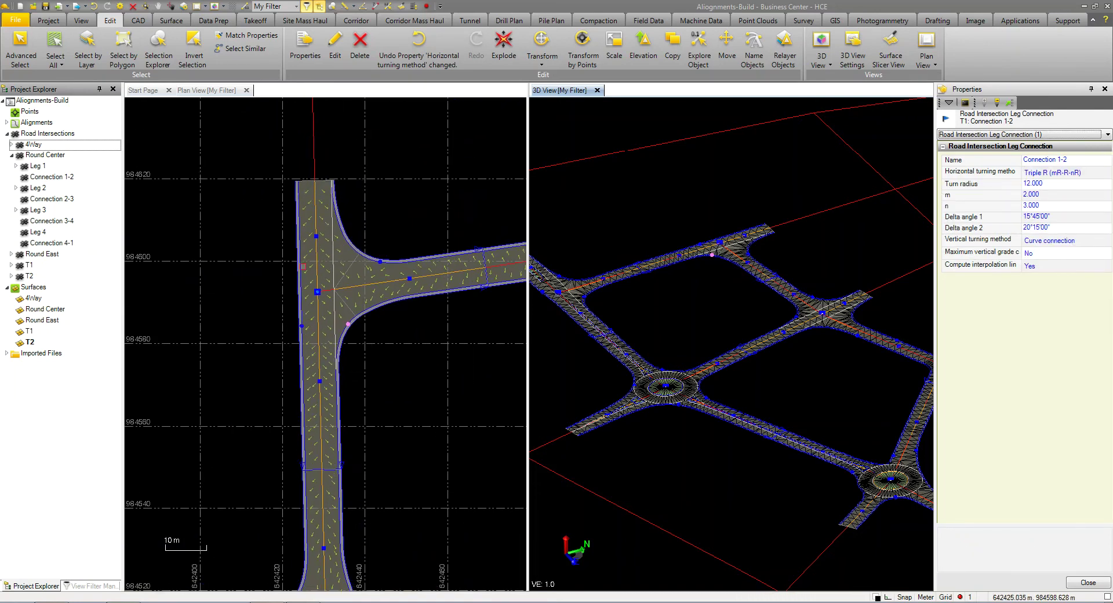
click(316, 238)
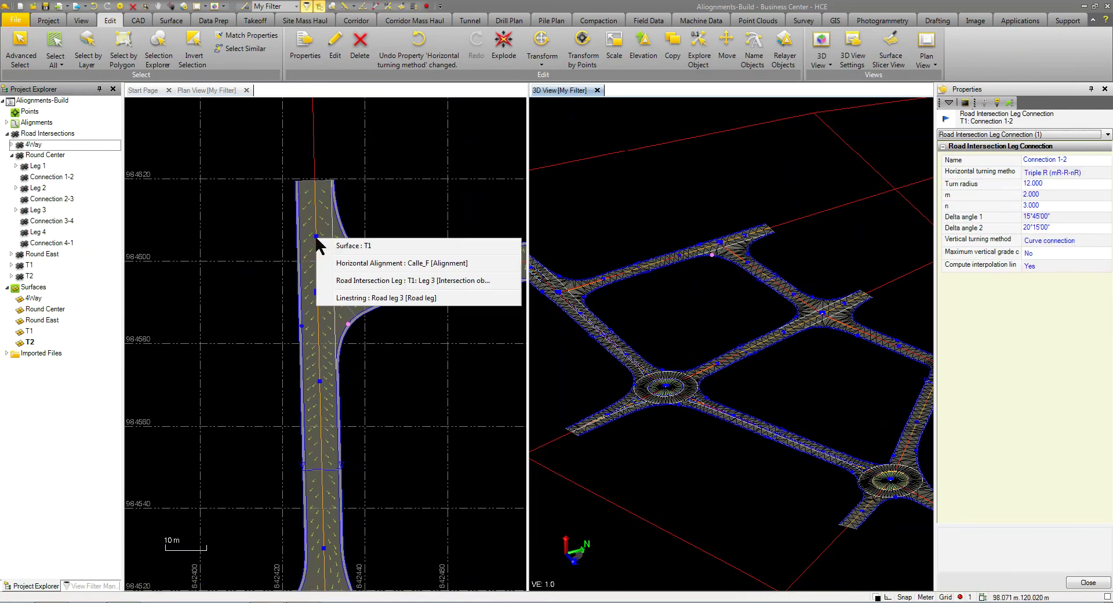
click(362, 282)
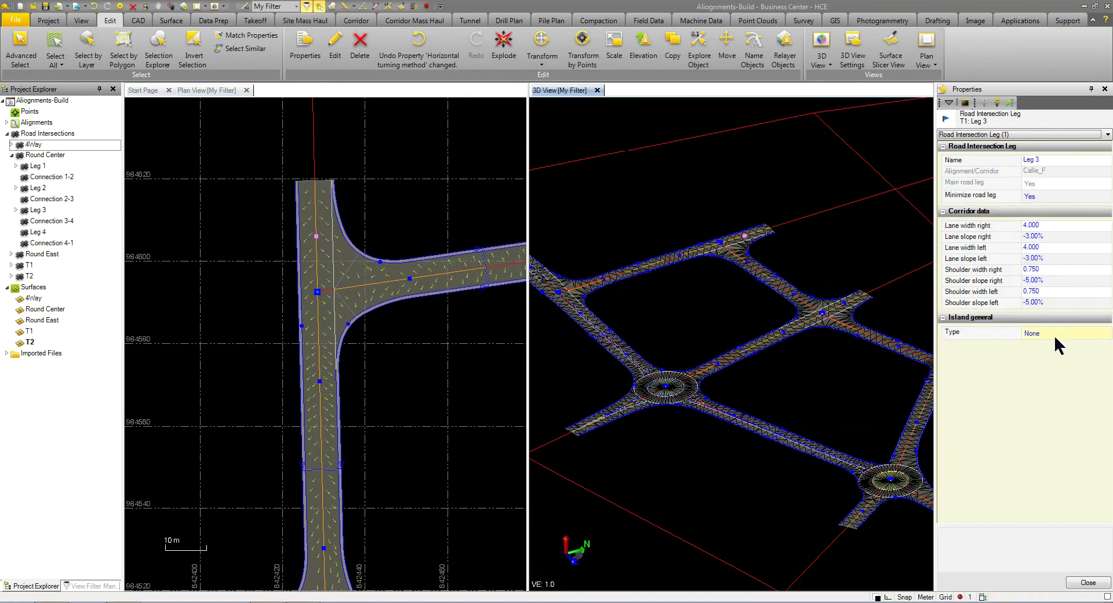
click(1055, 340)
click(1055, 366)
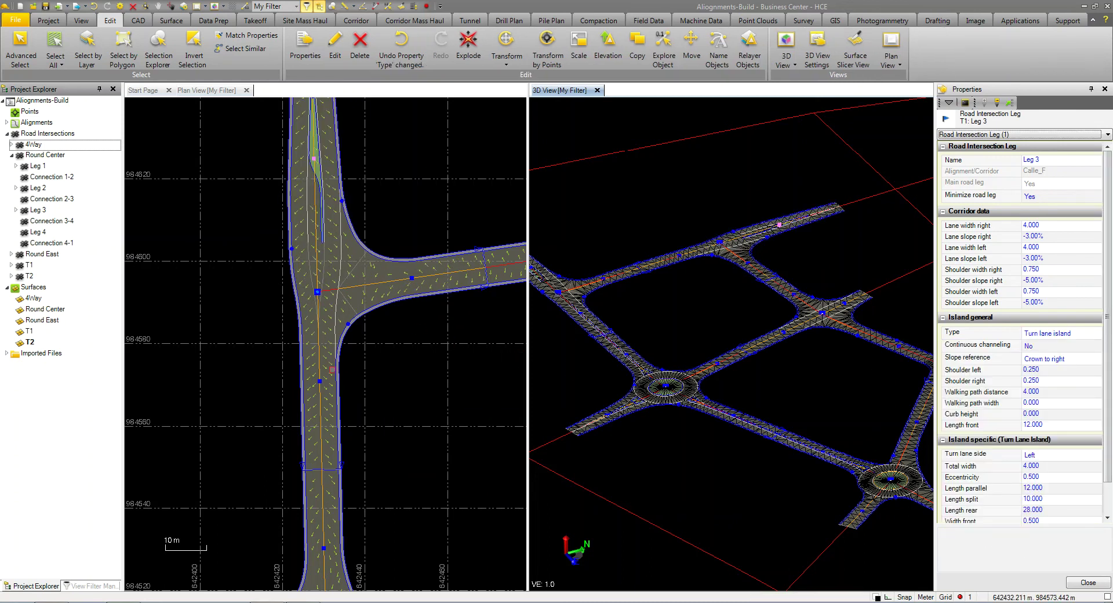
Set the island type of T1 Leg 1 to Separator.
click(319, 380)
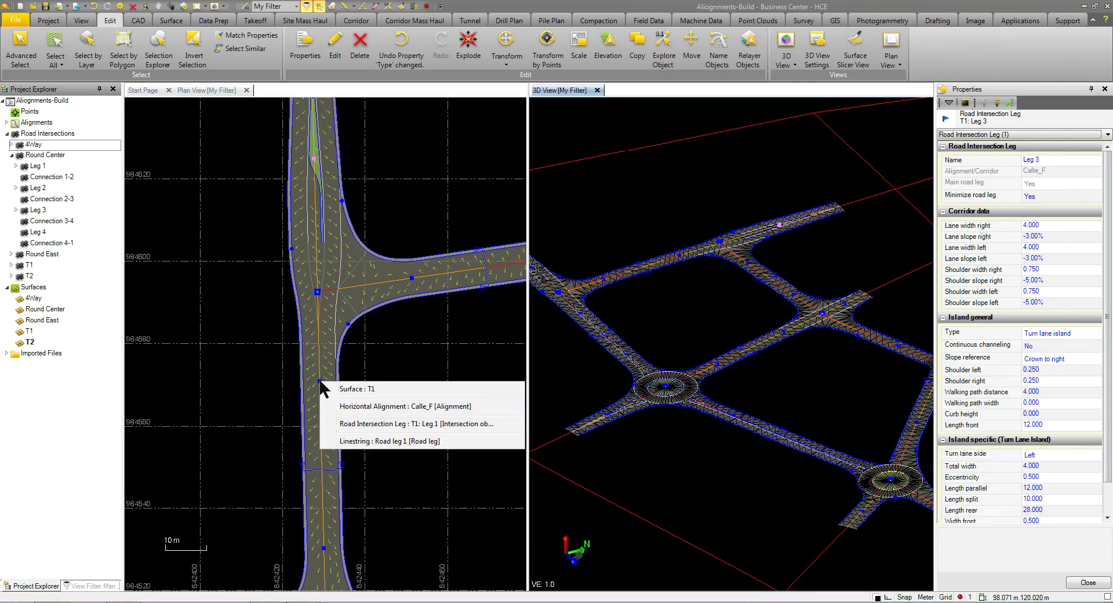
click(353, 422)
click(1032, 320)
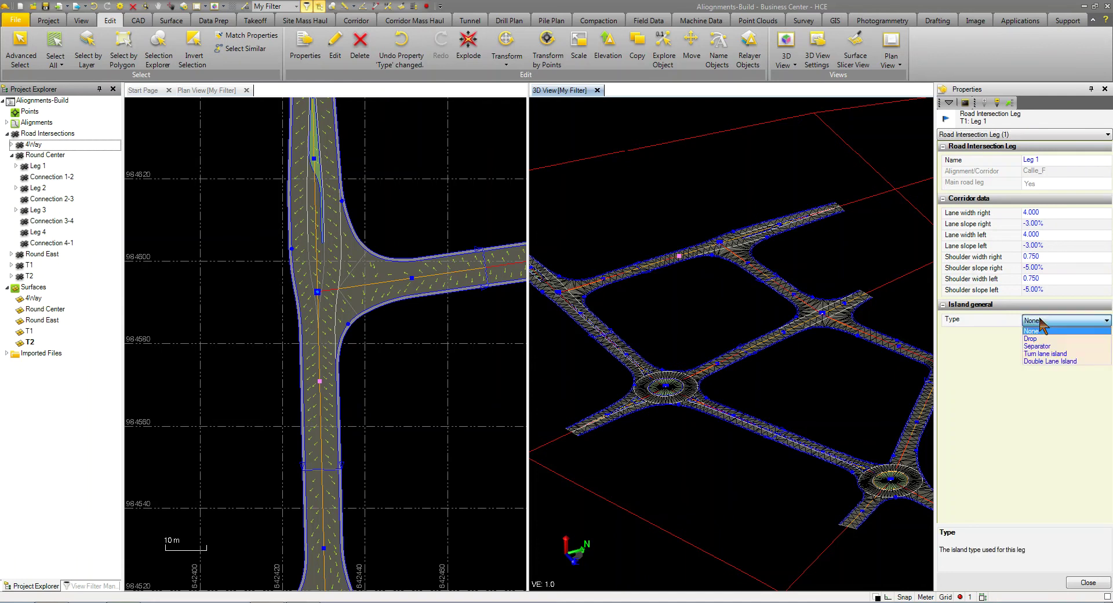
click(1044, 346)
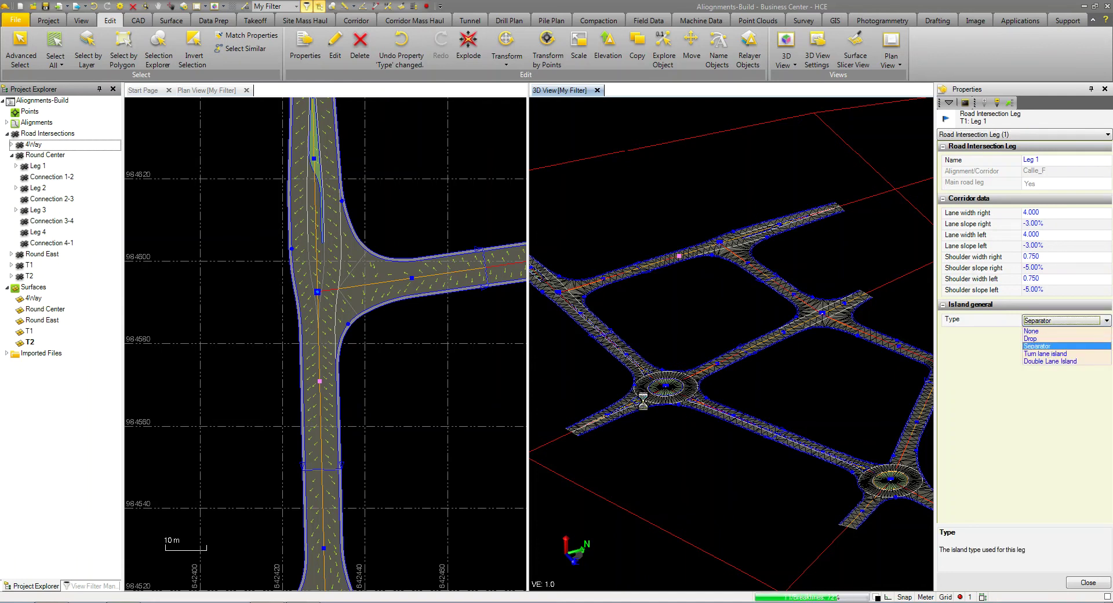
scroll(286, 386, down, 1)
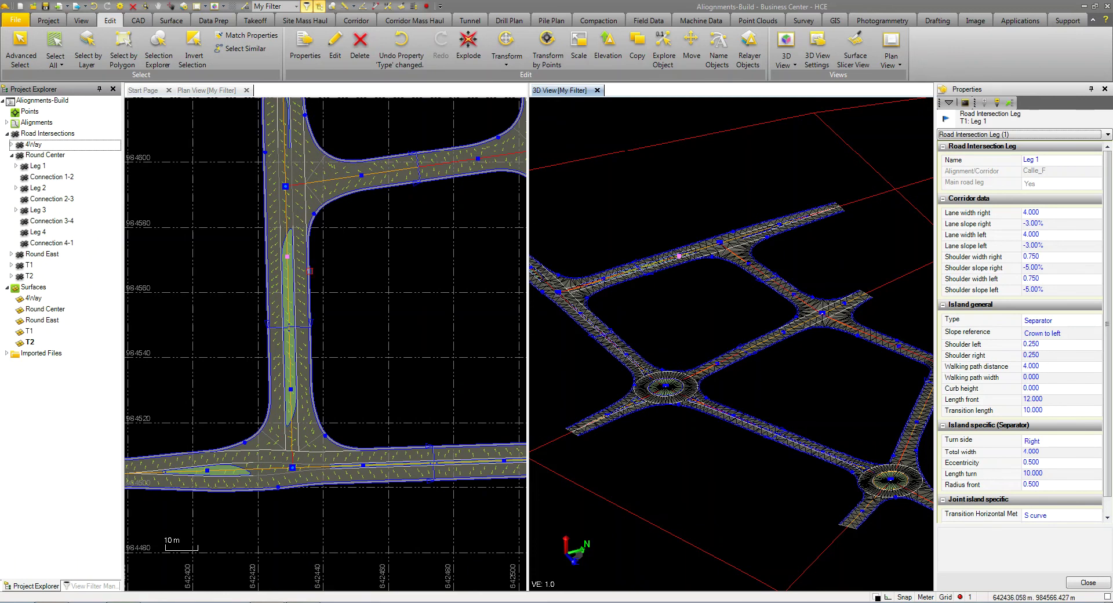
middle_drag(370, 264, 273, 332)
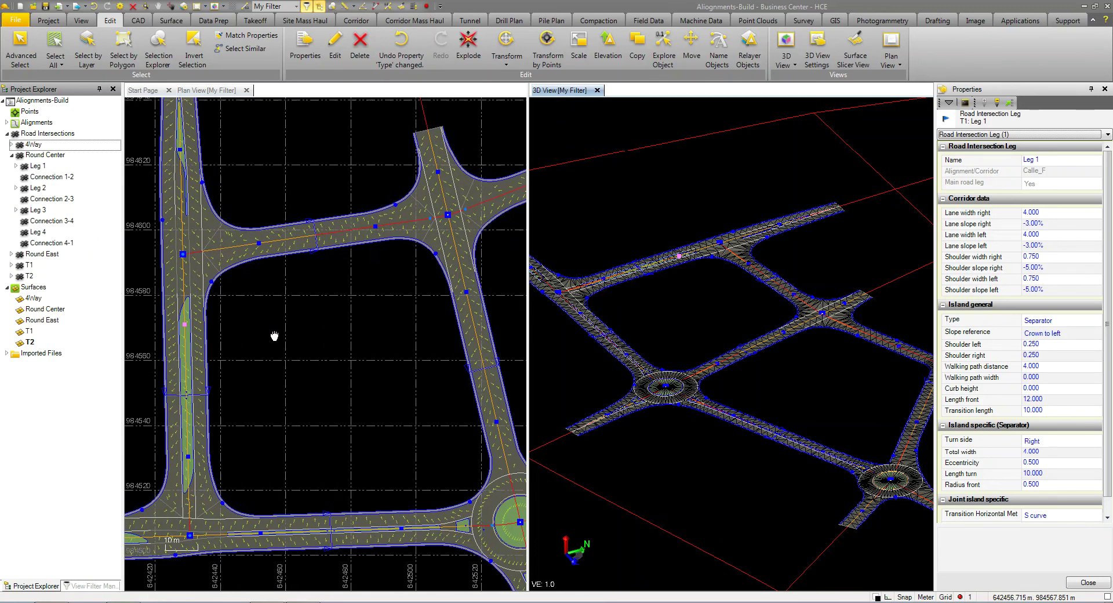
scroll(273, 332, down, 1)
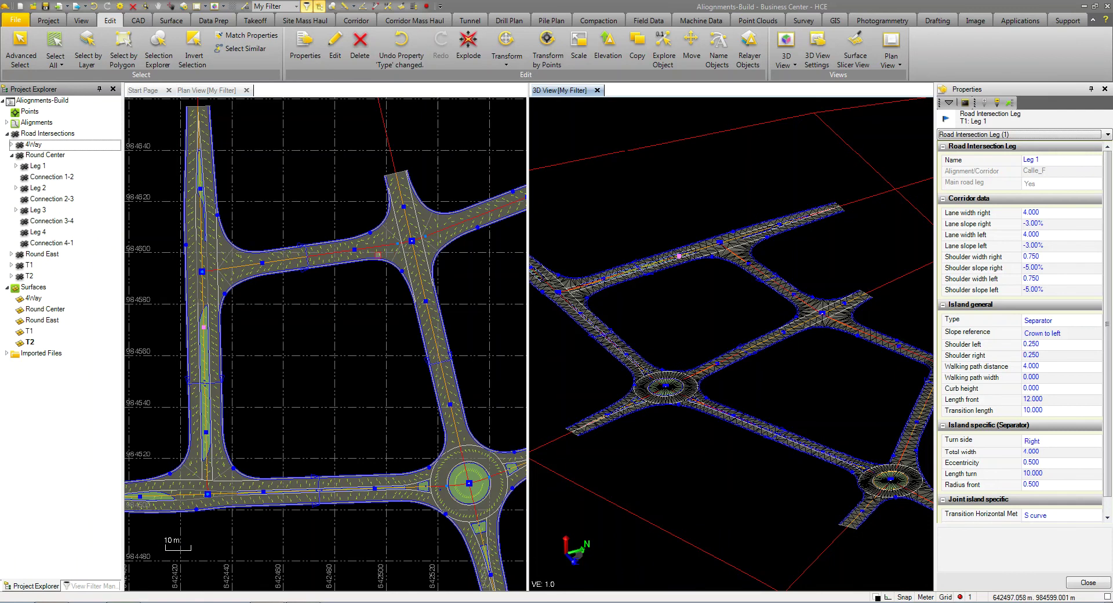
Select 4Way leg 3 and change its island type from Drop to Double Lane Island.
scroll(378, 254, up, 2)
click(348, 247)
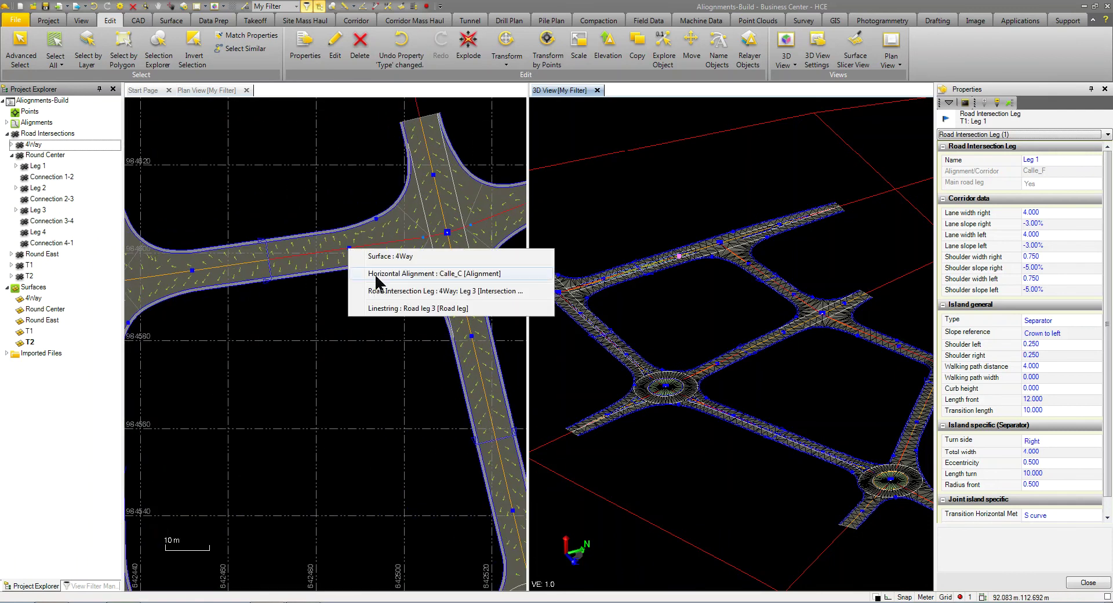
click(384, 289)
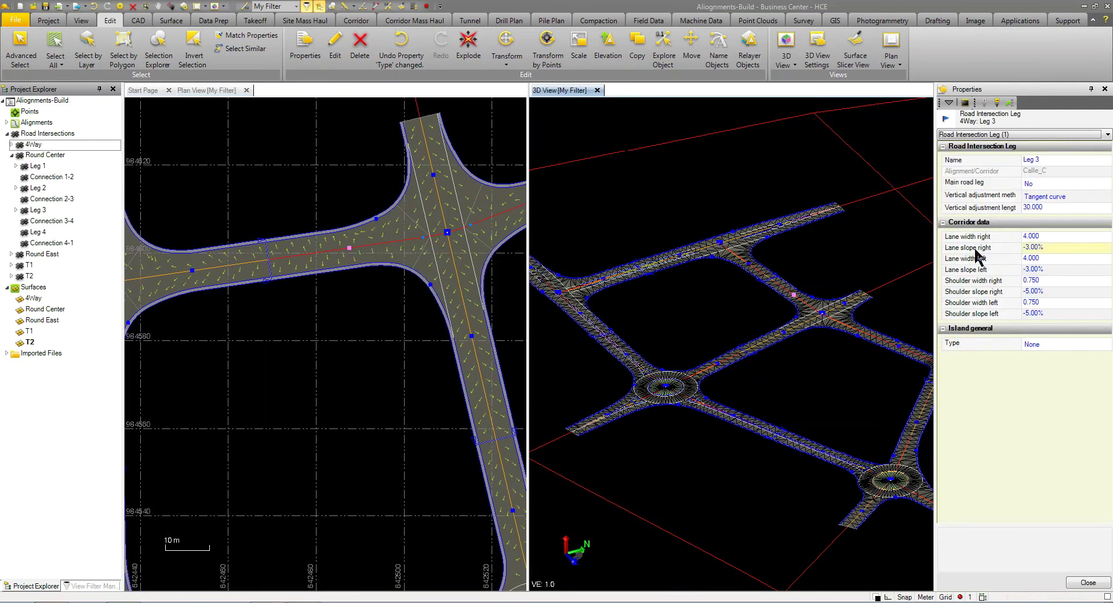
click(1070, 344)
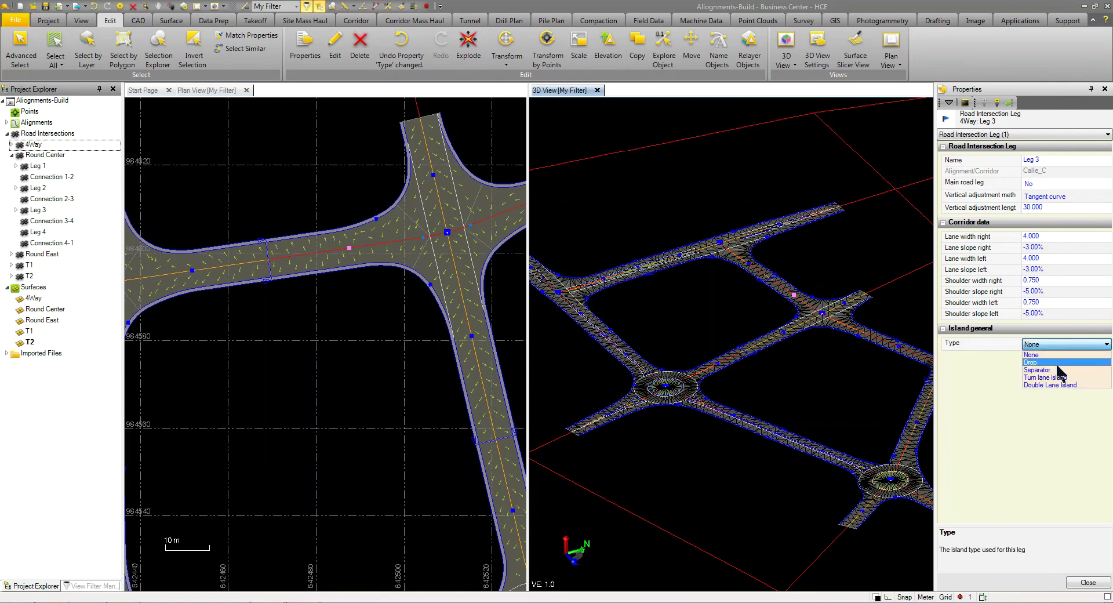
click(1054, 363)
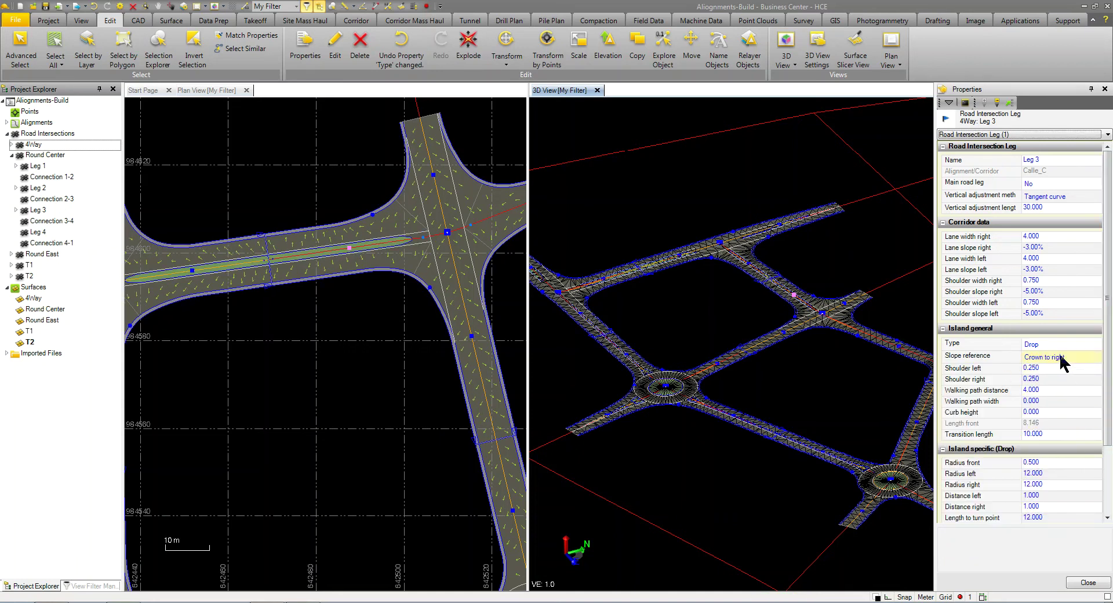
click(1057, 344)
click(1052, 385)
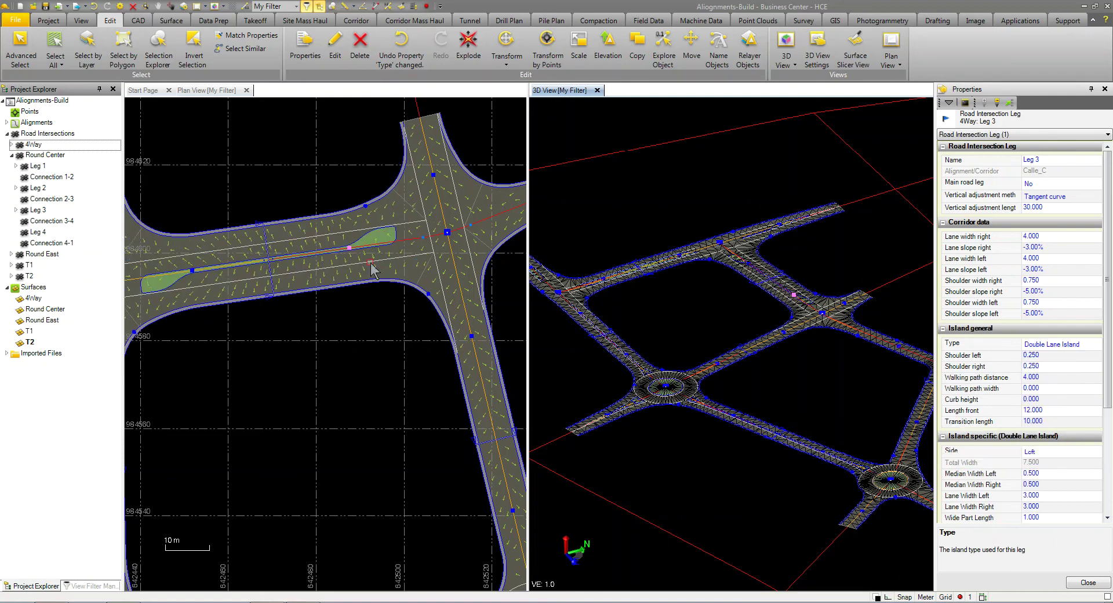
scroll(360, 267, down, 2)
scroll(345, 262, up, 1)
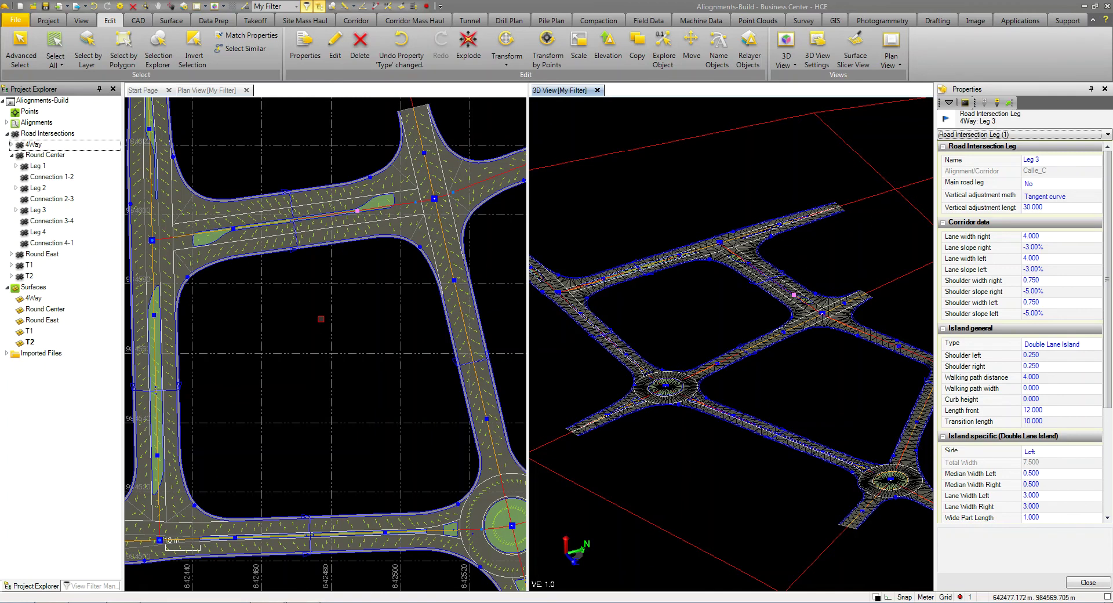
scroll(321, 319, down, 2)
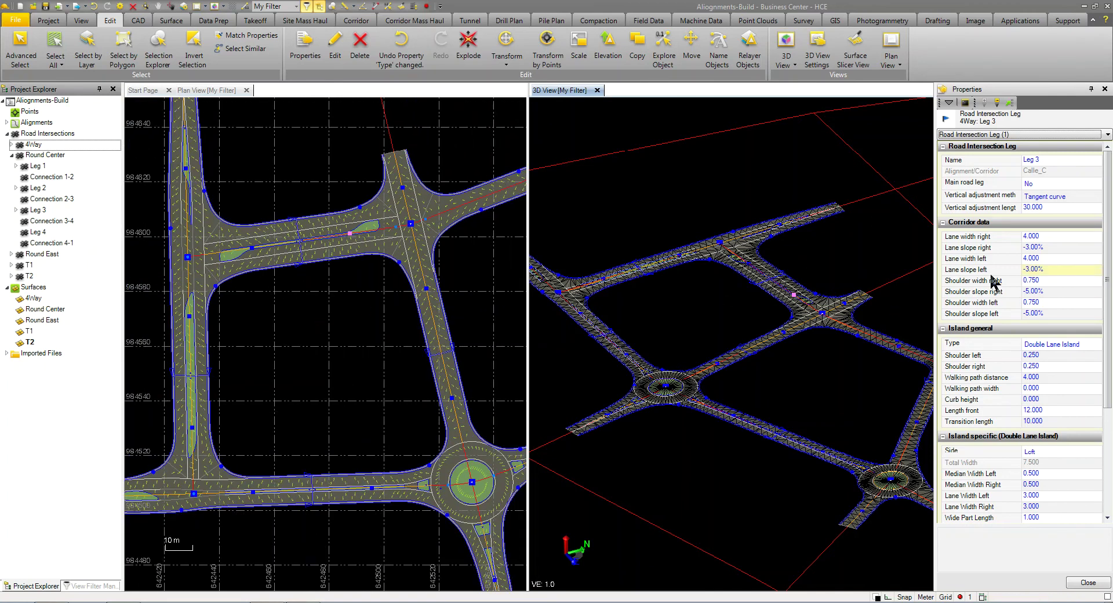
scroll(381, 381, down, 1)
middle_drag(382, 383, 293, 391)
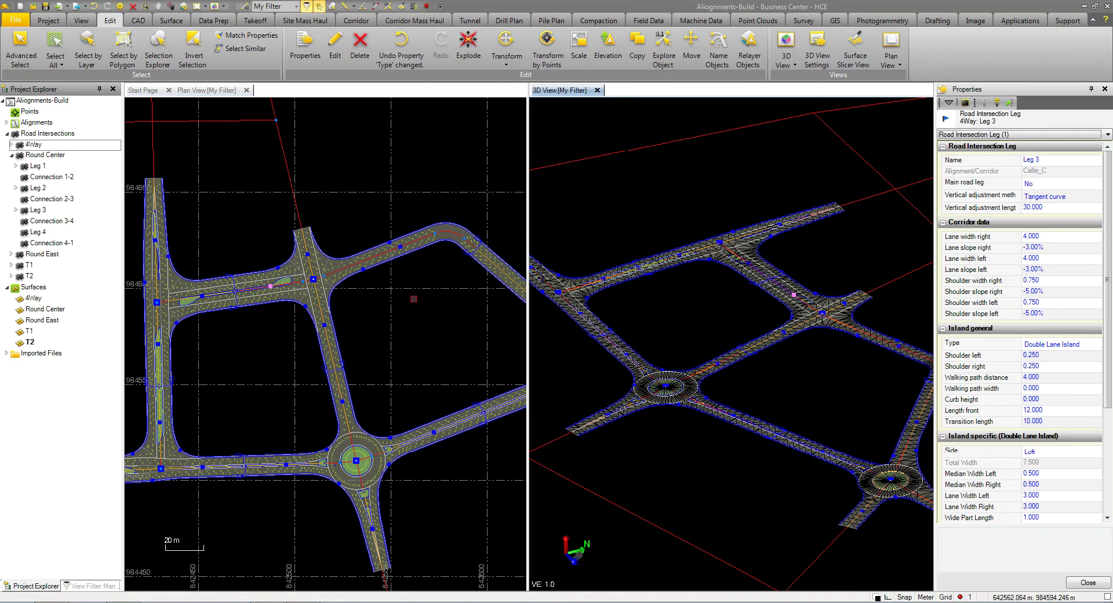
Set the island type of 4Way leg 1 to Drop.
middle_drag(413, 299, 308, 248)
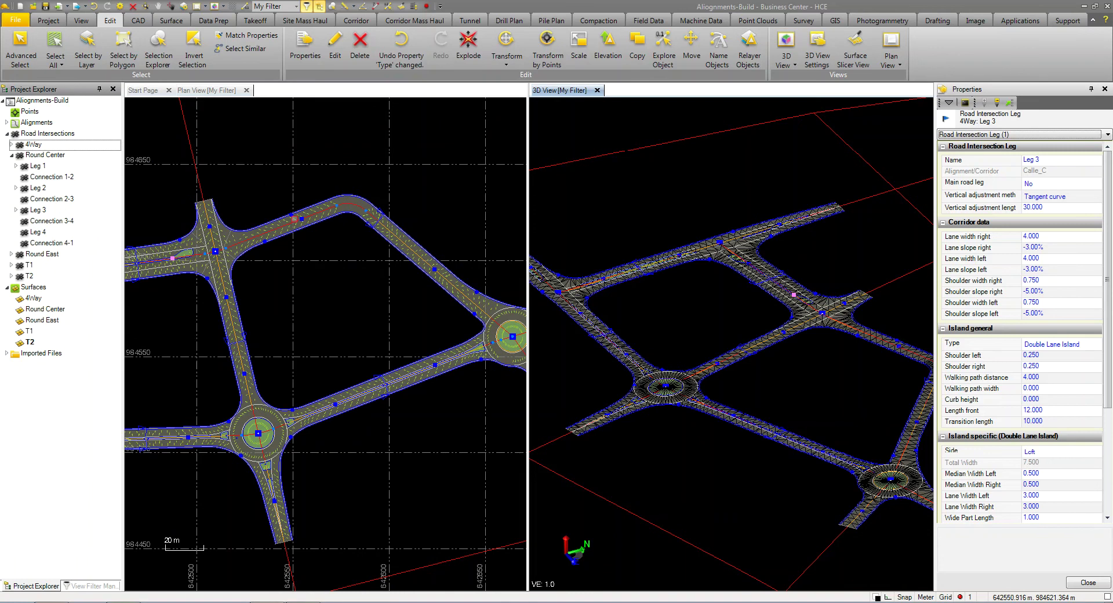
click(302, 220)
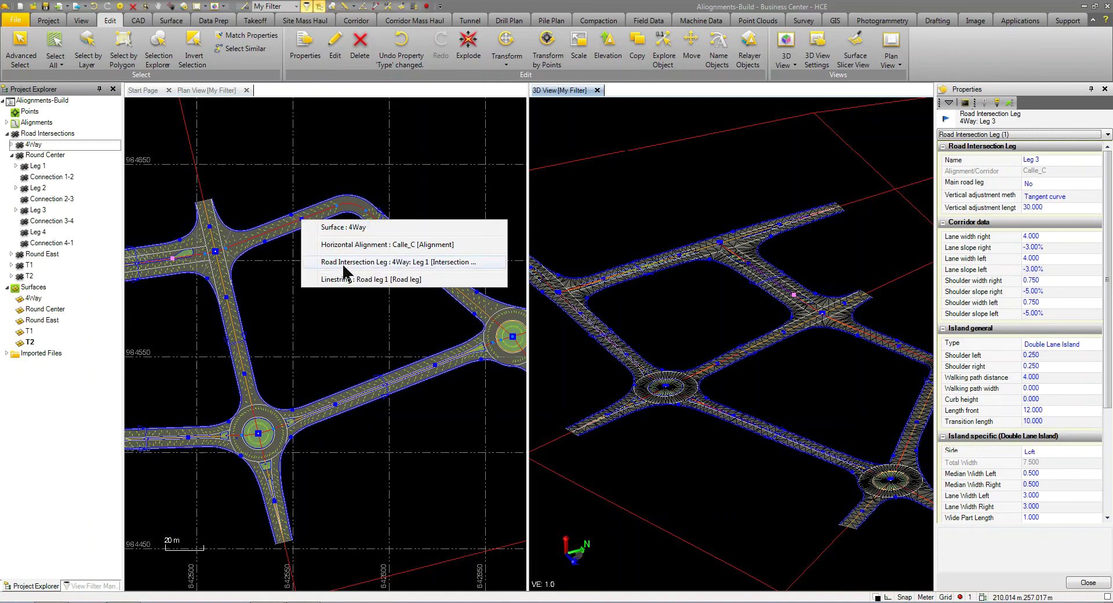
click(346, 264)
click(1067, 345)
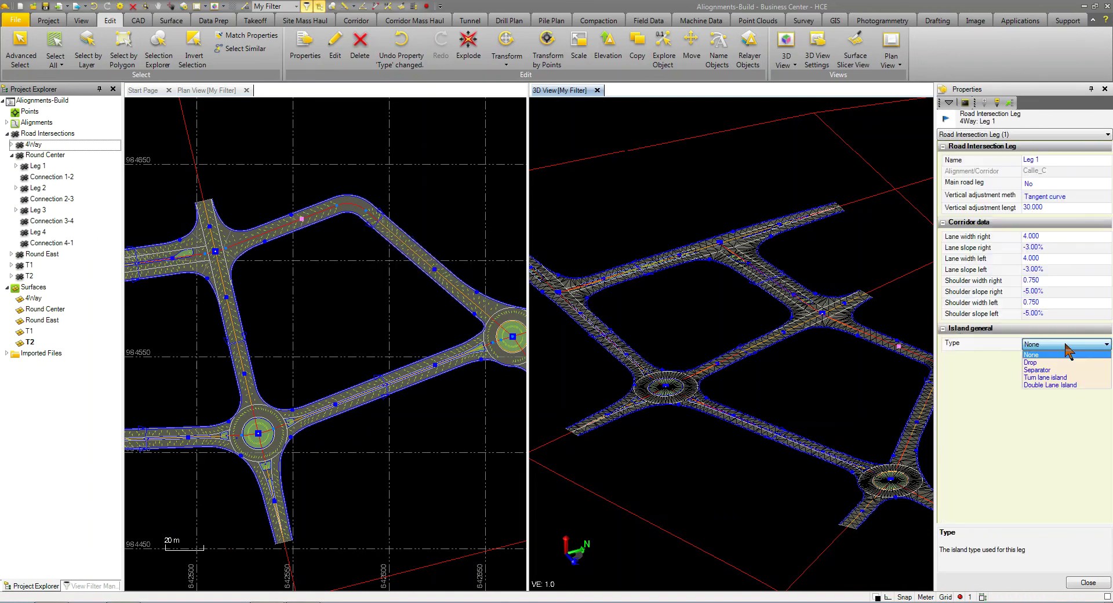
click(1056, 385)
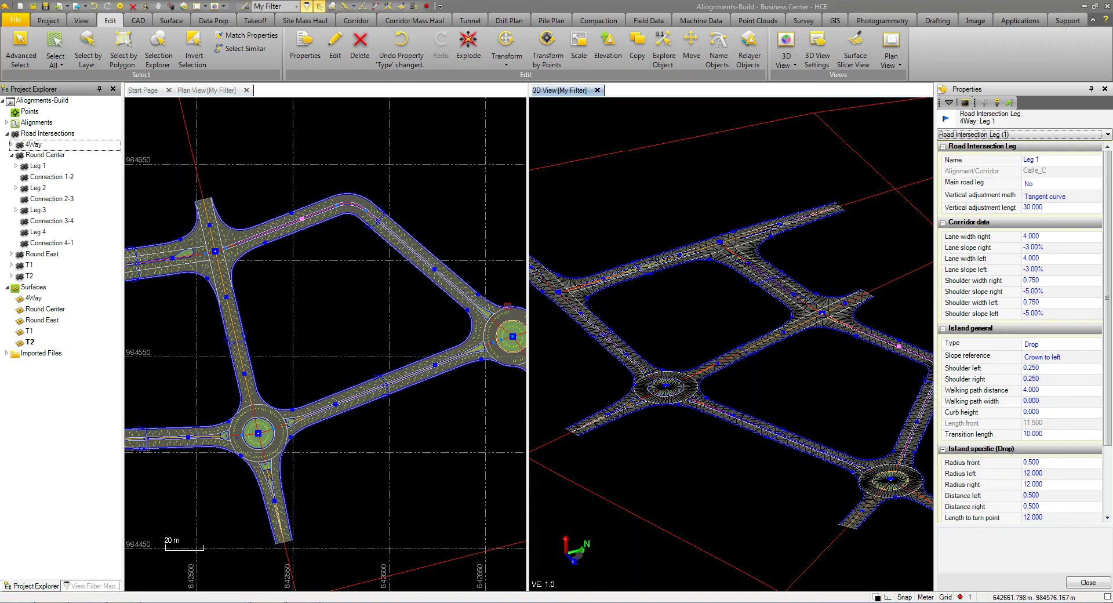
Frame the whole road network and close the leg's properties.
scroll(469, 350, up, 3)
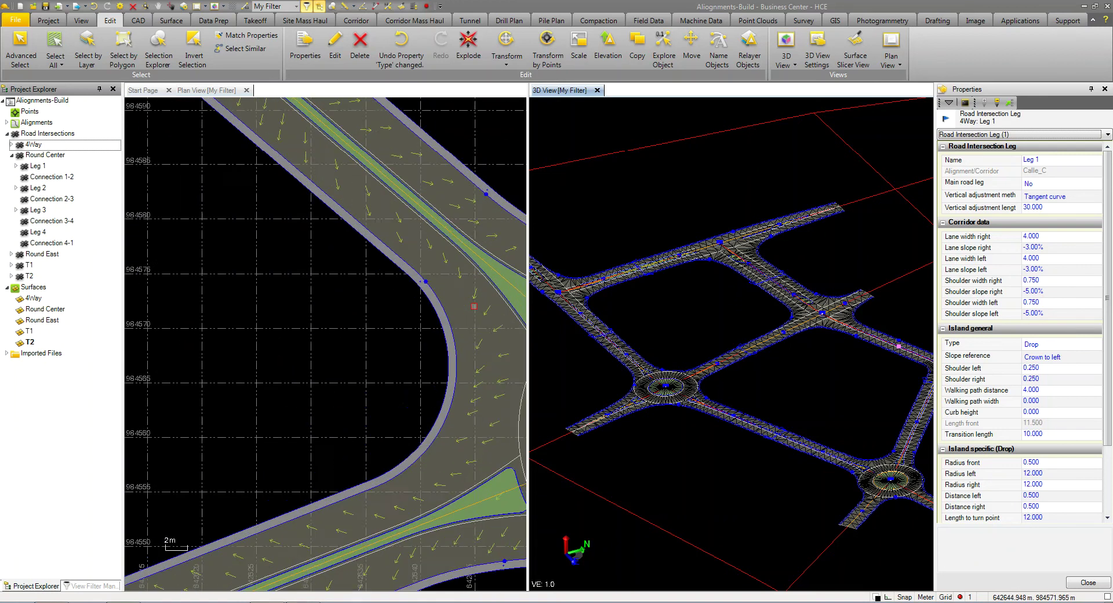
scroll(470, 350, down, 3)
scroll(470, 350, up, 2)
scroll(244, 202, down, 2)
scroll(342, 174, up, 2)
scroll(342, 174, up, 2)
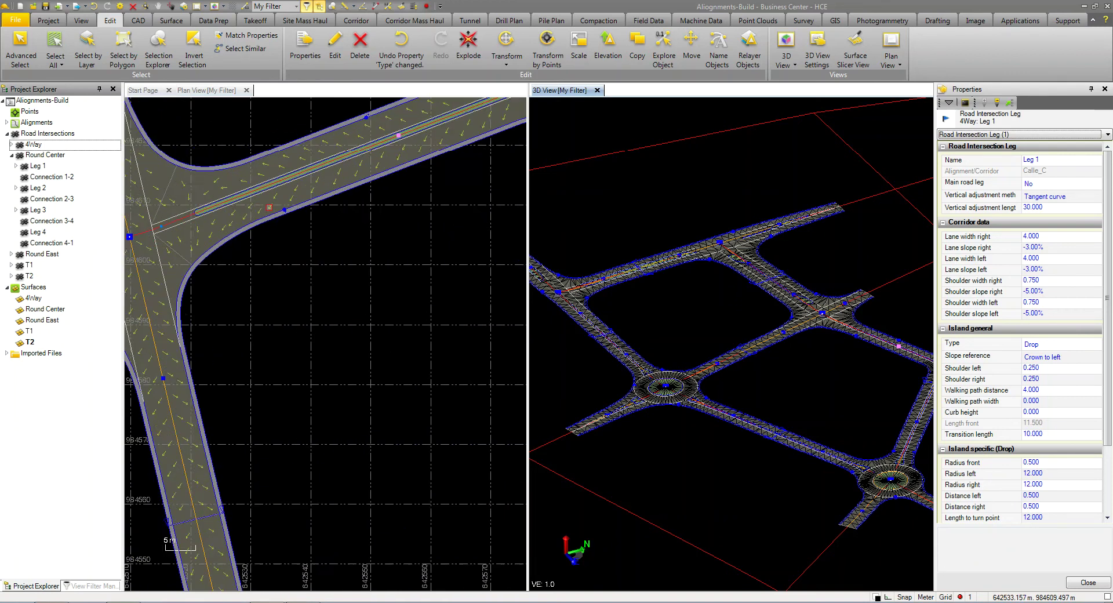
scroll(268, 207, down, 2)
scroll(281, 246, down, 1)
scroll(308, 226, down, 2)
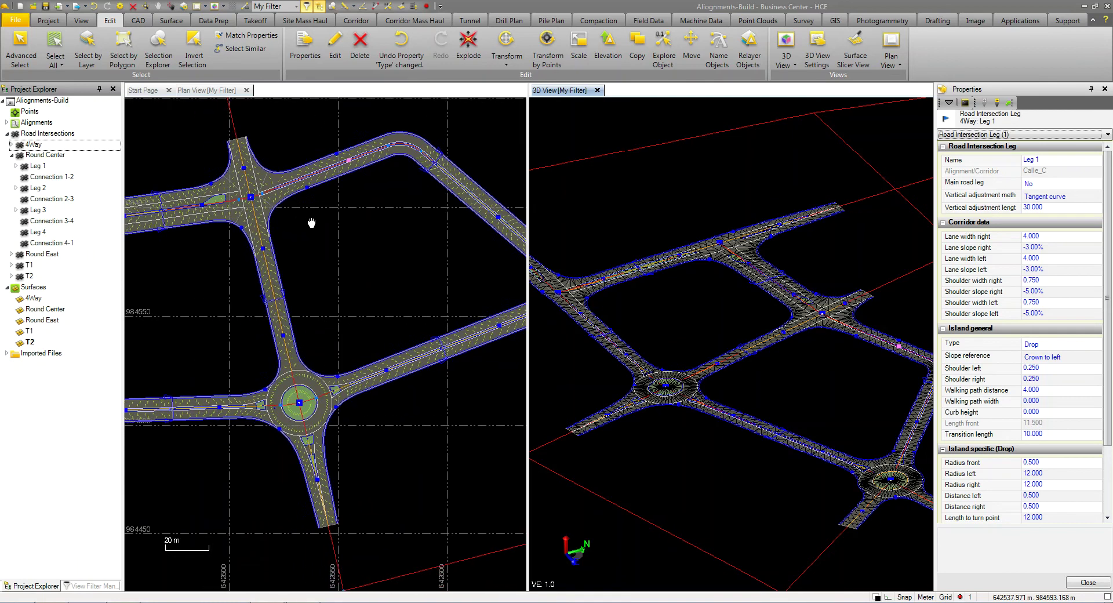
scroll(310, 229, down, 1)
scroll(313, 232, down, 1)
mouse_move(312, 233)
mouse_down()
mouse_move(356, 281)
mouse_move(340, 289)
mouse_up()
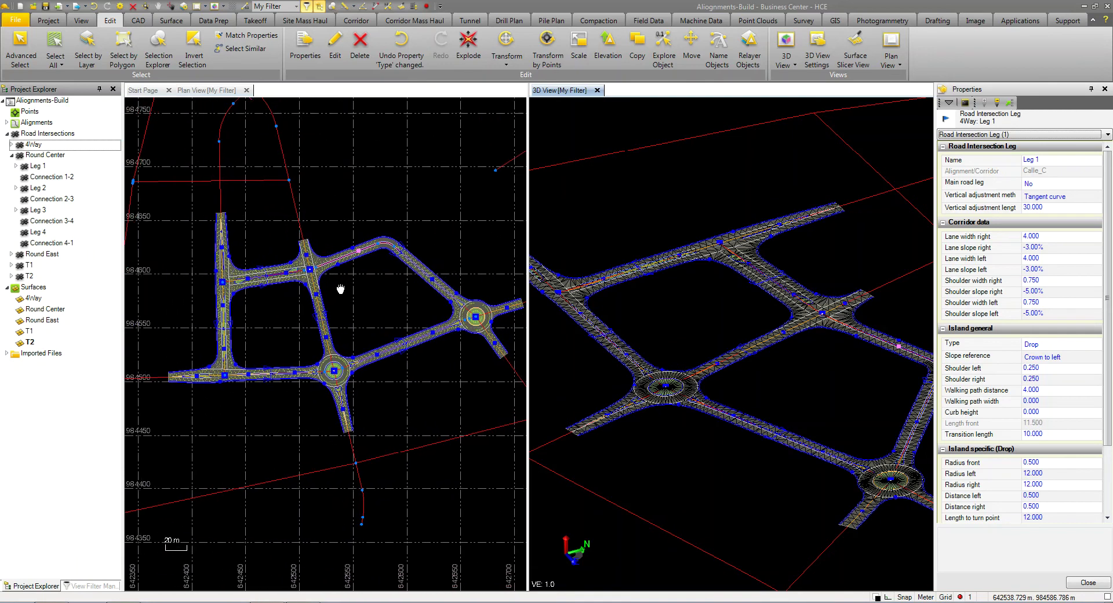
click(1088, 583)
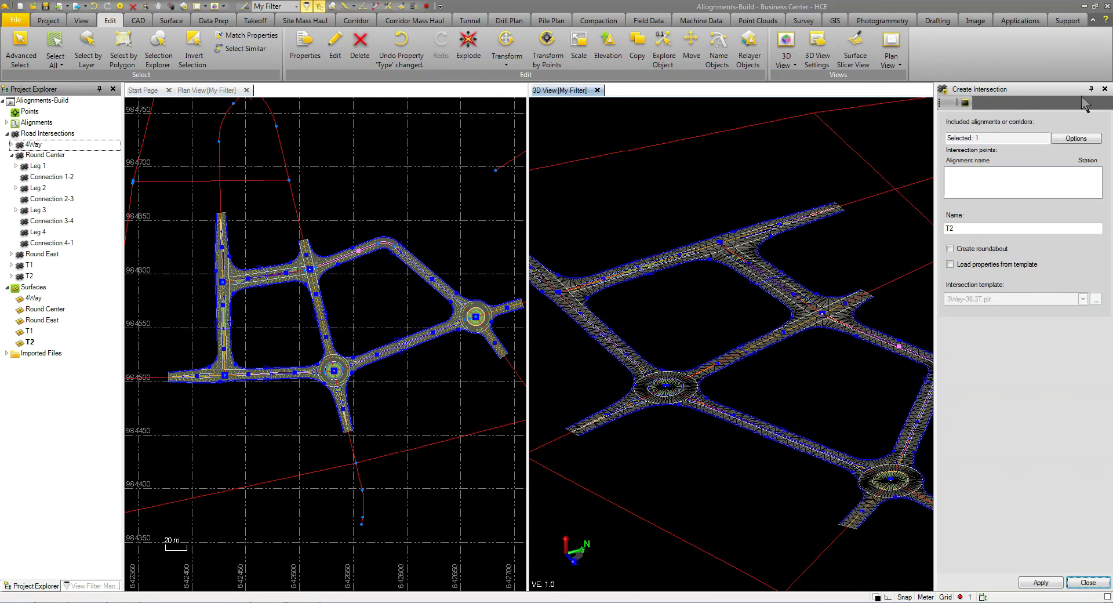
Create New Surface with members 4Way, Round Center, Round East, T1 and T2.
click(1105, 89)
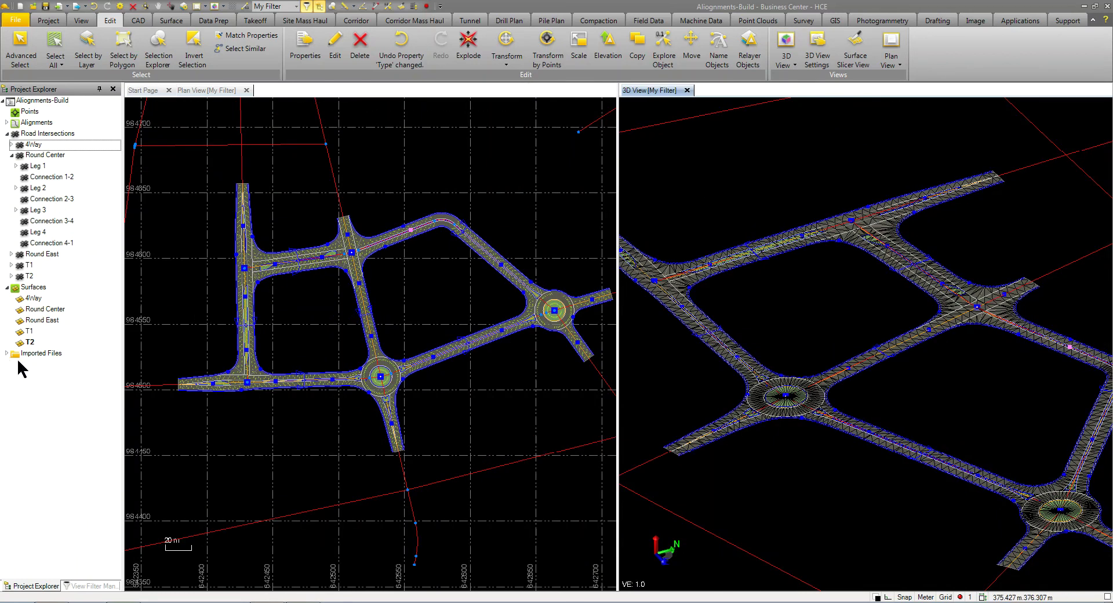
click(183, 20)
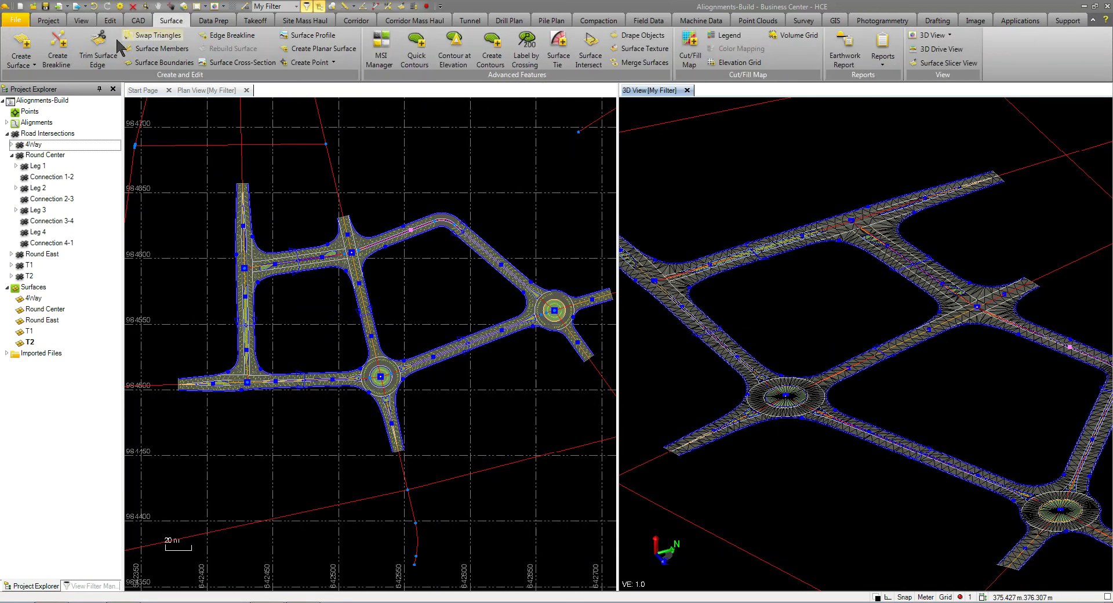
click(24, 43)
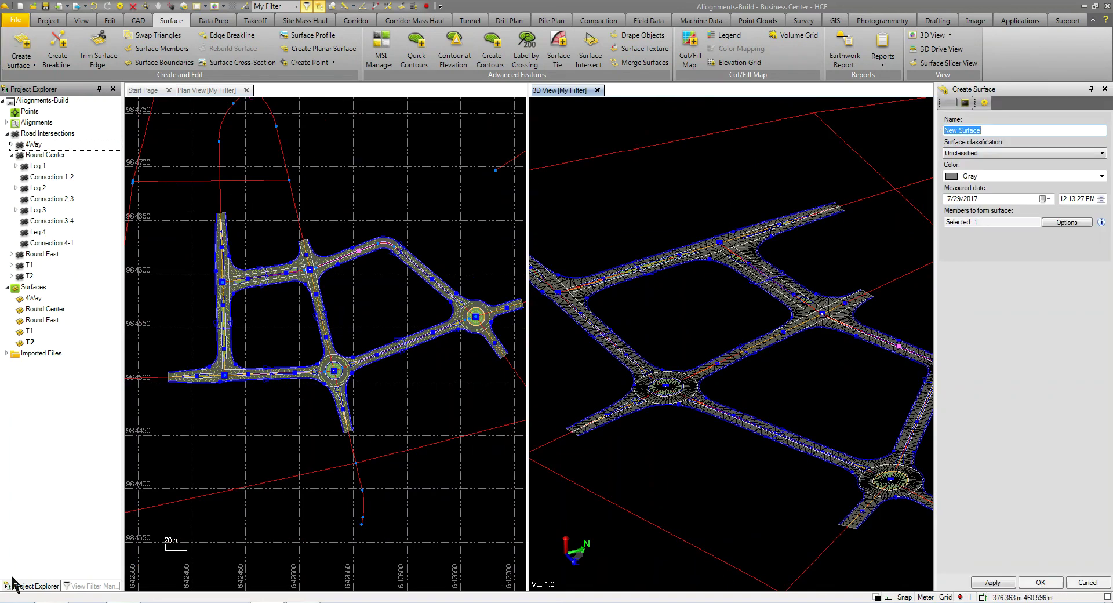
click(33, 298)
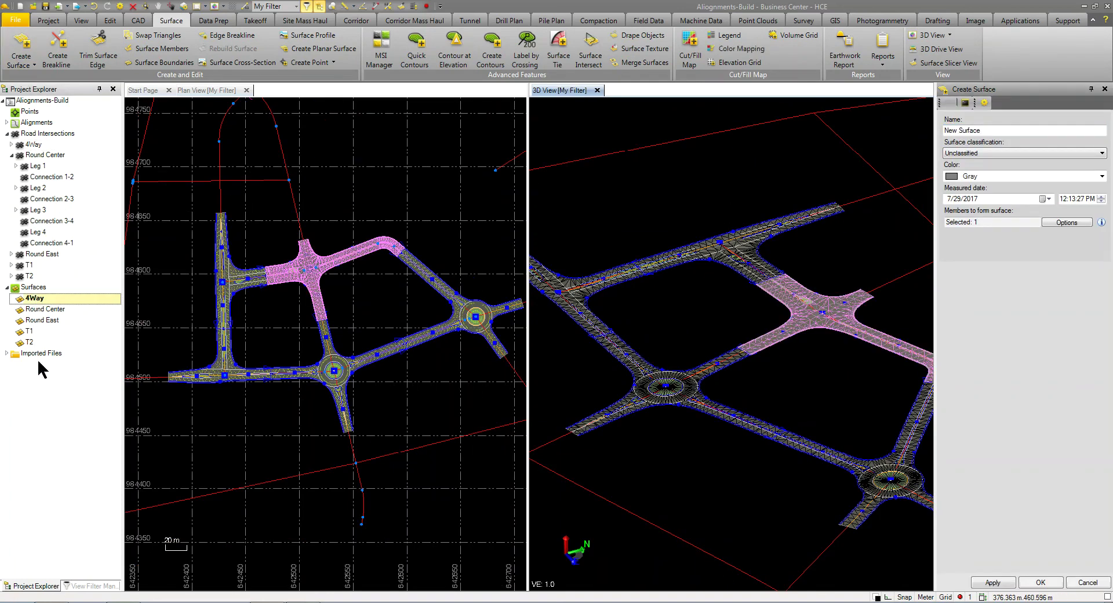
shift+click(43, 342)
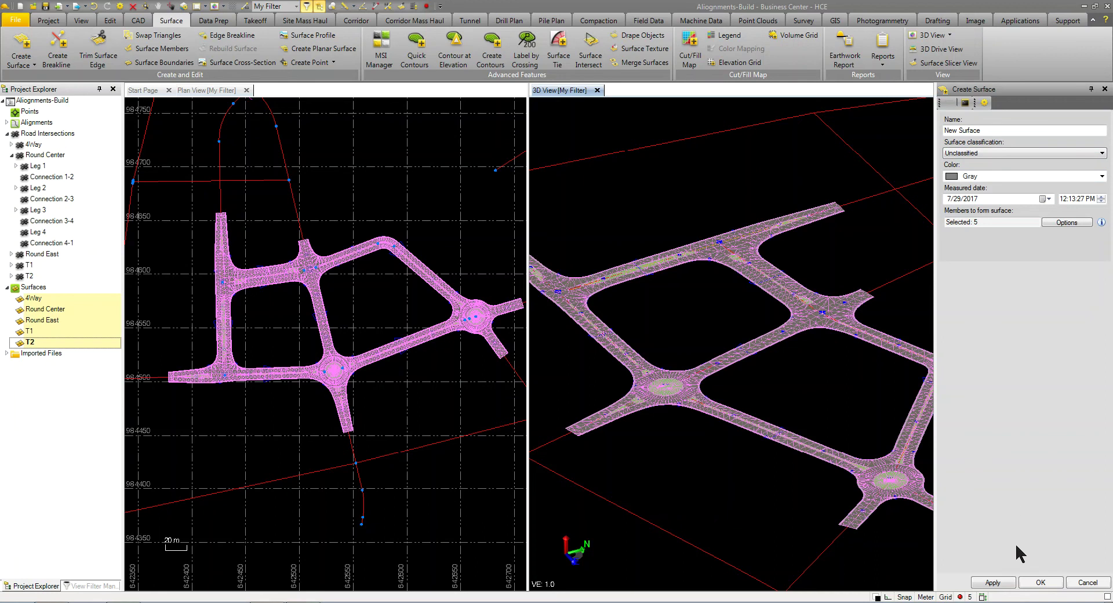
click(1041, 583)
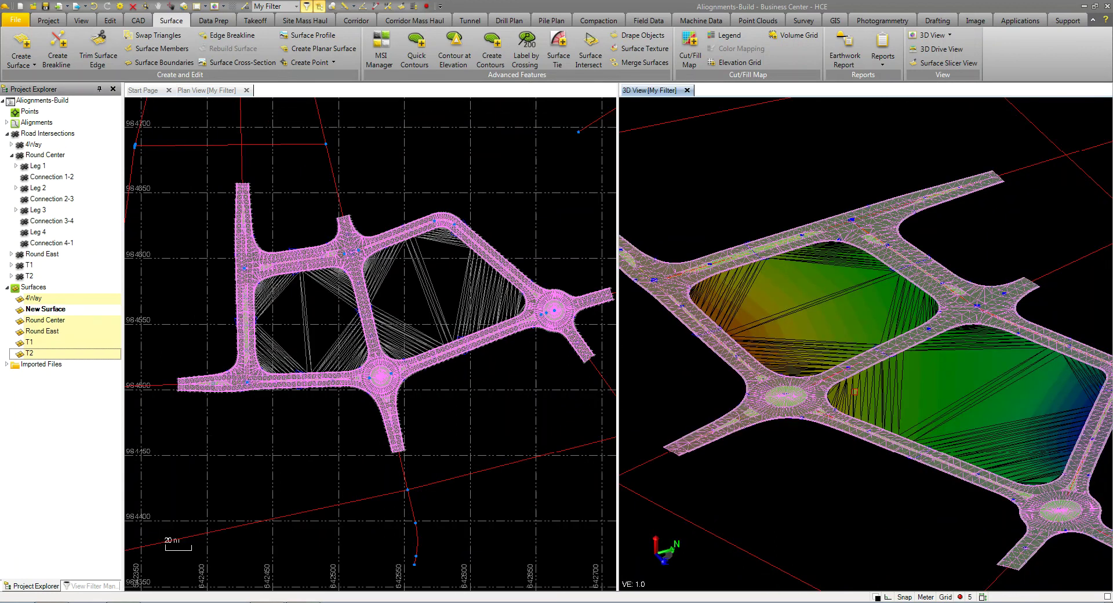